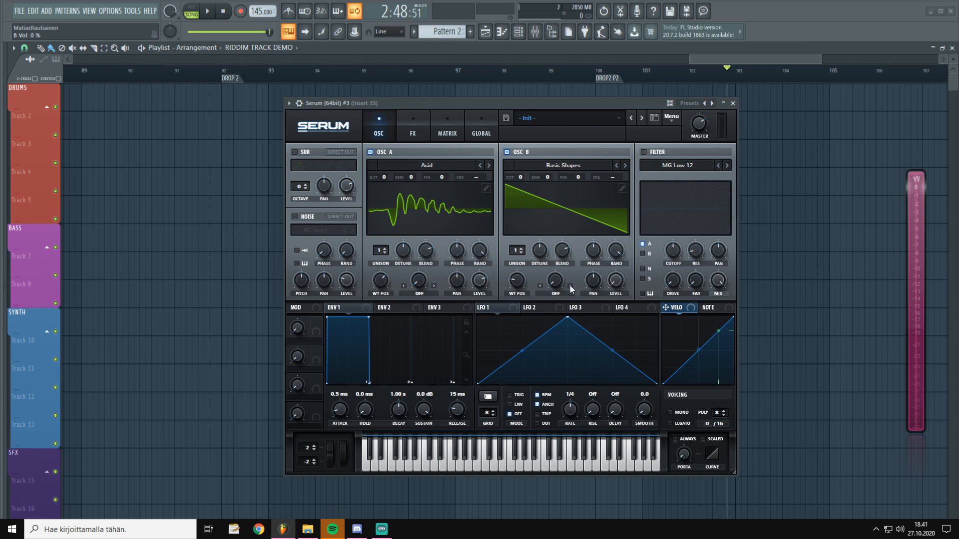
Set oscillator A's level to 0% and assign LFO 1 to modulate it.
left_click(502, 309)
mouse_move(483, 283)
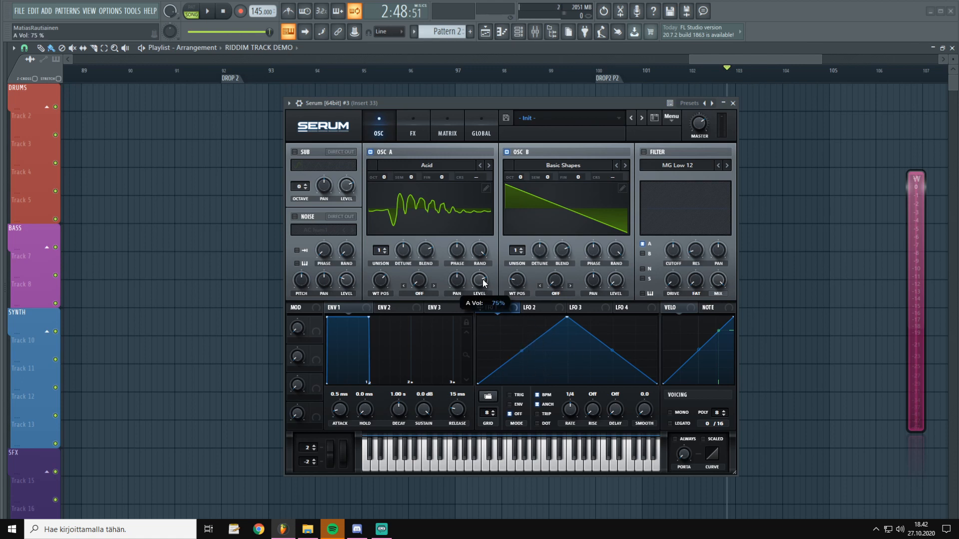
left_click_drag(484, 284, 473, 382)
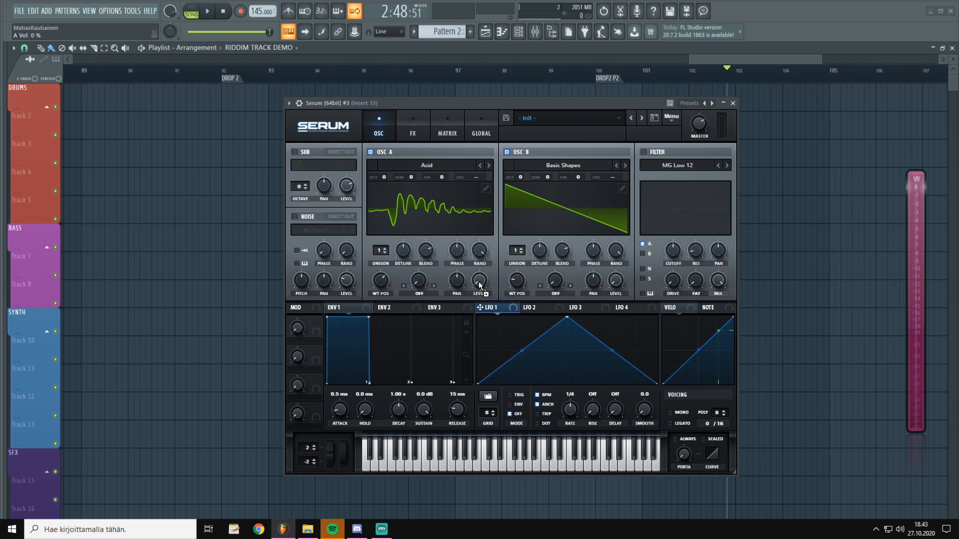
left_click_drag(478, 281, 471, 276)
key("v")
Reshape LFO 1 to start at its maximum, hold high and curve steeply down at the end of the cycle.
left_click_drag(567, 320, 478, 318)
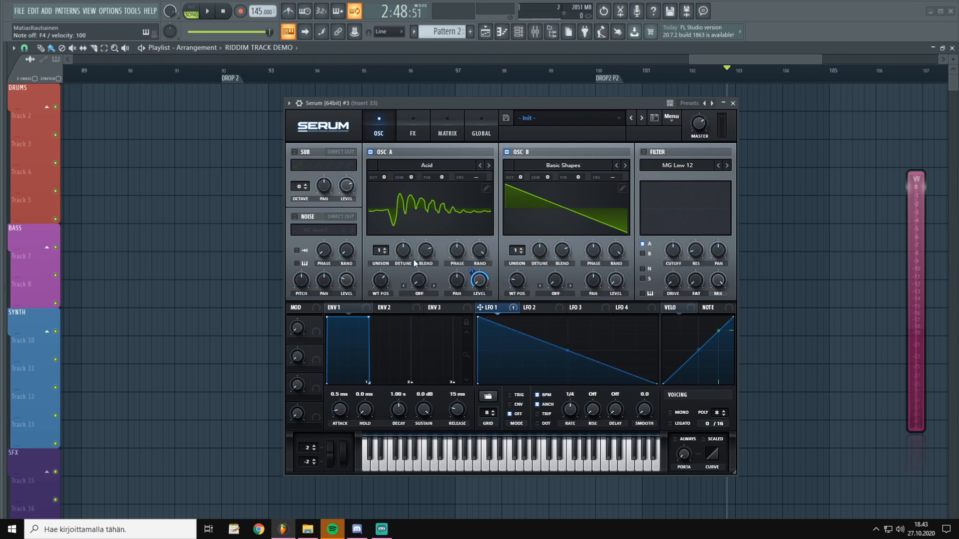
left_click_drag(566, 352, 589, 318)
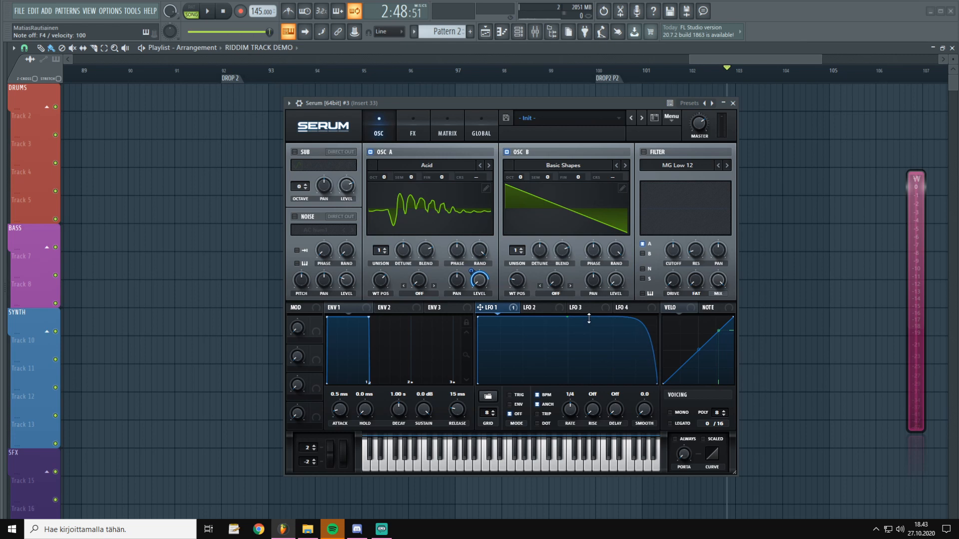
key("v")
Set LFO 1's rate to bar and its mode to Trig.
left_click_drag(571, 408, 572, 414)
key("v")
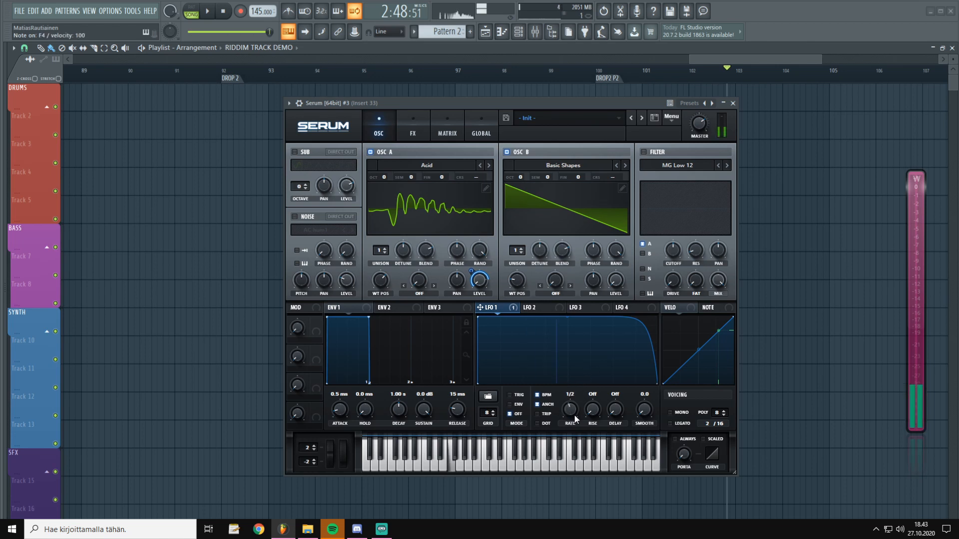
left_click_drag(569, 408, 574, 414)
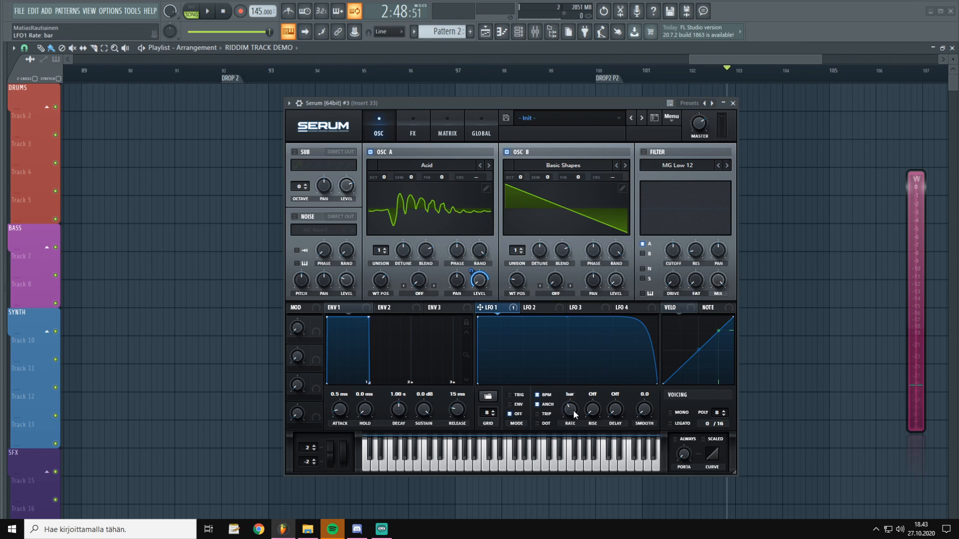
left_click(509, 396)
left_click(510, 404)
left_click(509, 395)
Set oscillator A's octave to -2 and display its Acid wavetable in 3D while auditioning the sound.
left_click_drag(383, 177, 385, 202)
key("v")
key("v")
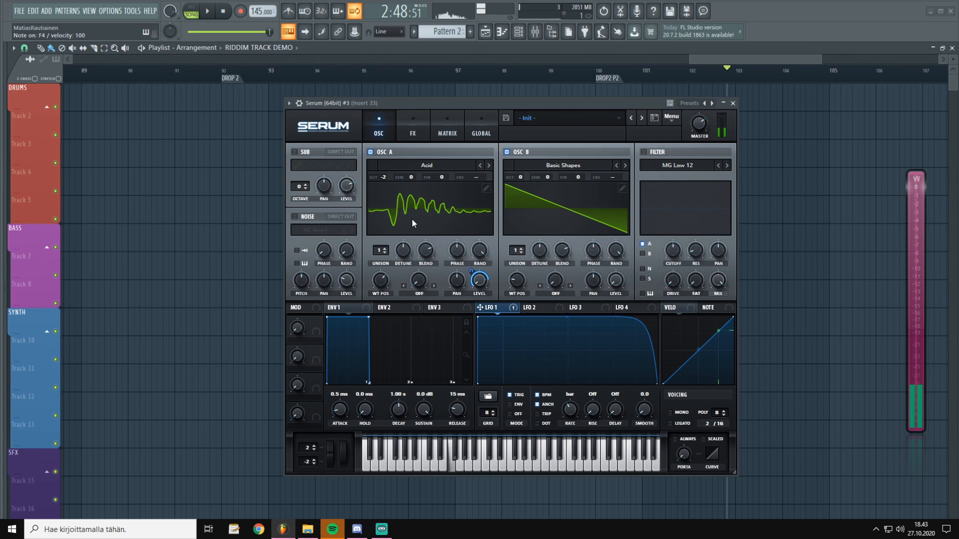
key("v")
left_click(420, 218)
key("v")
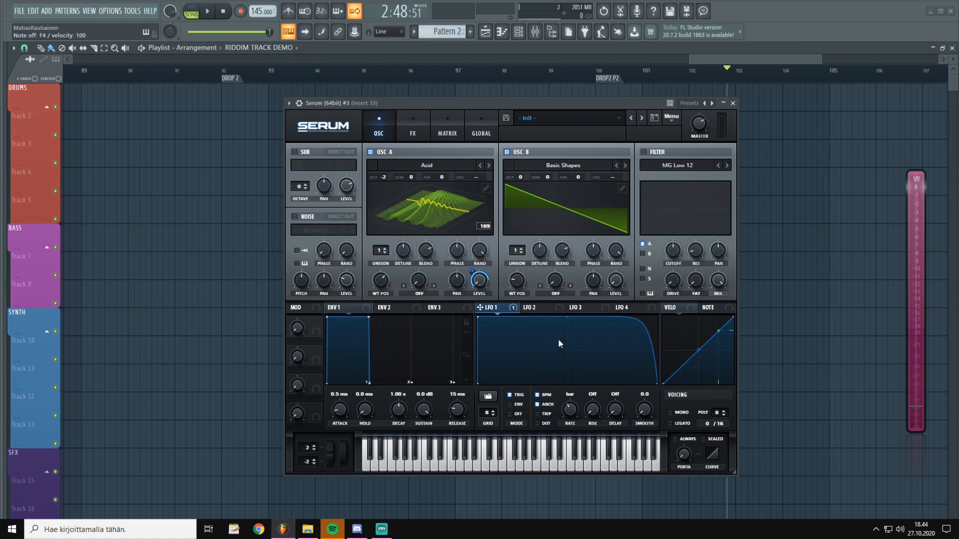
Set oscillator A's warp mode to FM (from B) and its wavetable position to 1.
left_click(418, 293)
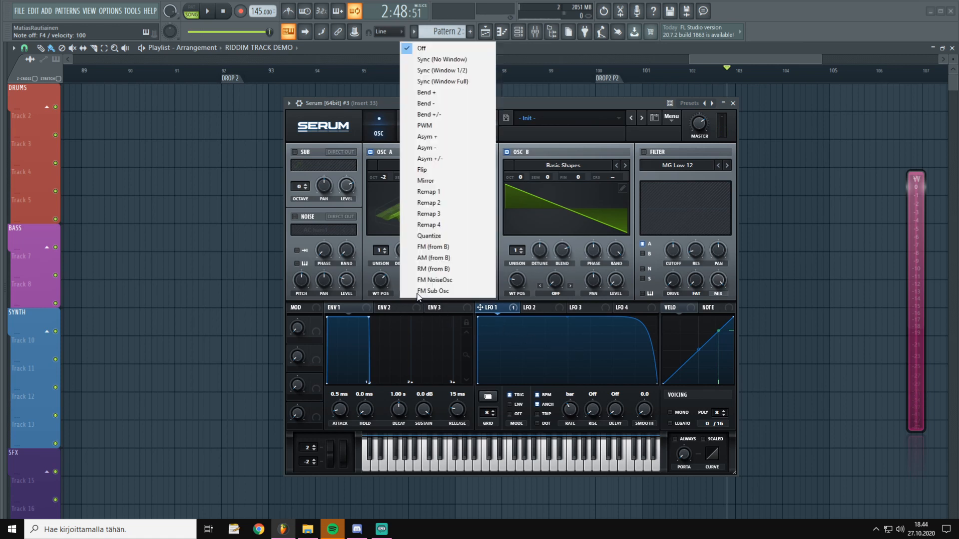
left_click(431, 247)
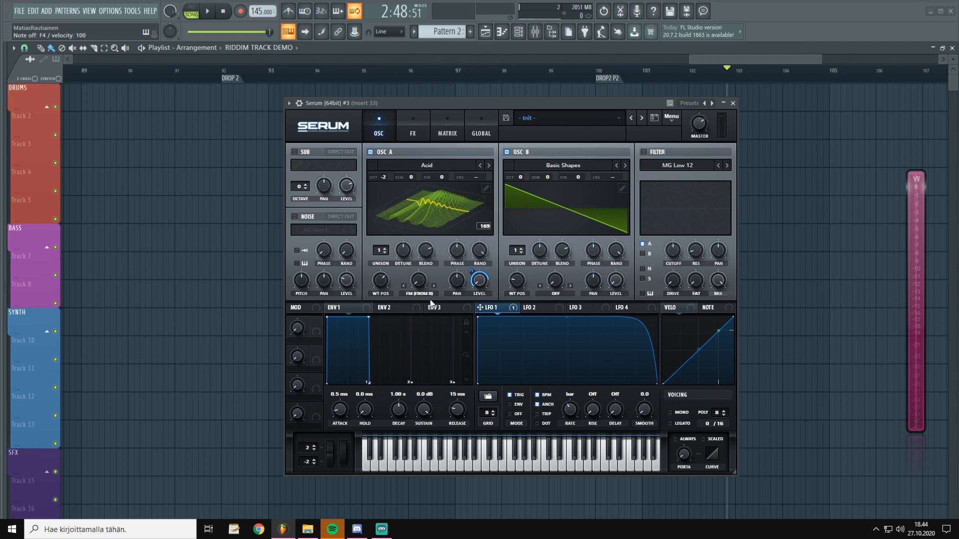
mouse_move(419, 280)
left_mouse_down()
mouse_move(445, 209)
mouse_move(445, 284)
mouse_move(434, 292)
mouse_move(442, 193)
mouse_move(432, 302)
mouse_move(423, 289)
left_mouse_up()
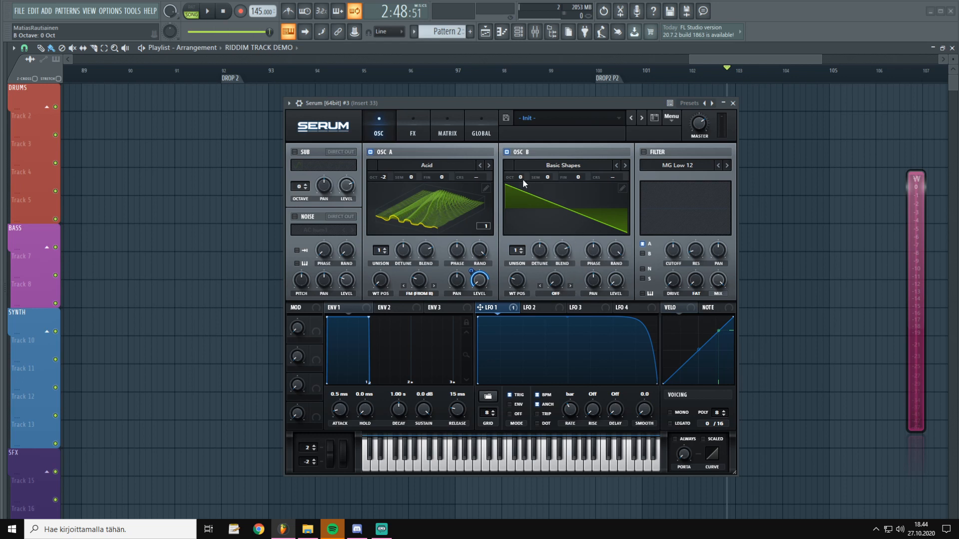
Tune oscillator B to +1 octave and +7 semitones, and set oscillator A's FM warp amount to 21%.
left_click_drag(522, 177, 523, 170)
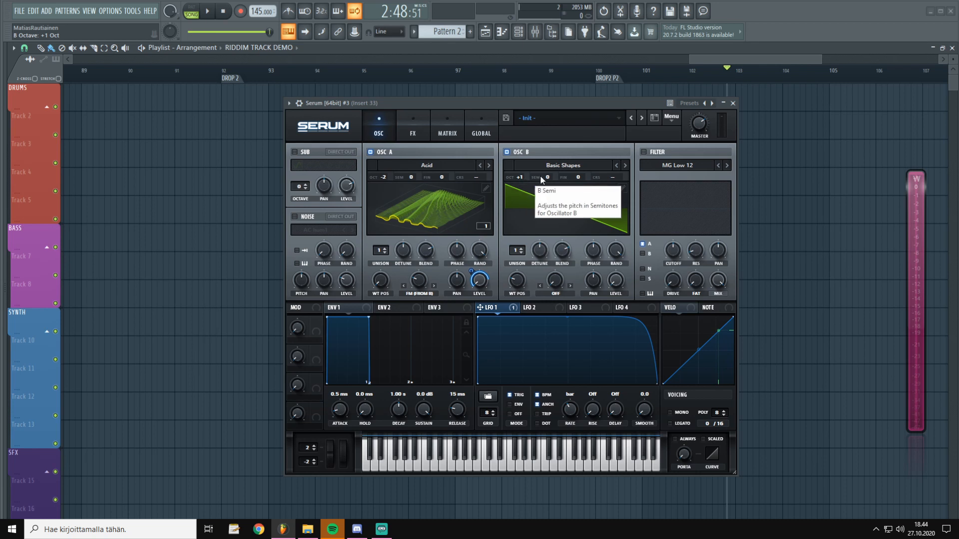
left_click_drag(551, 177, 561, 153)
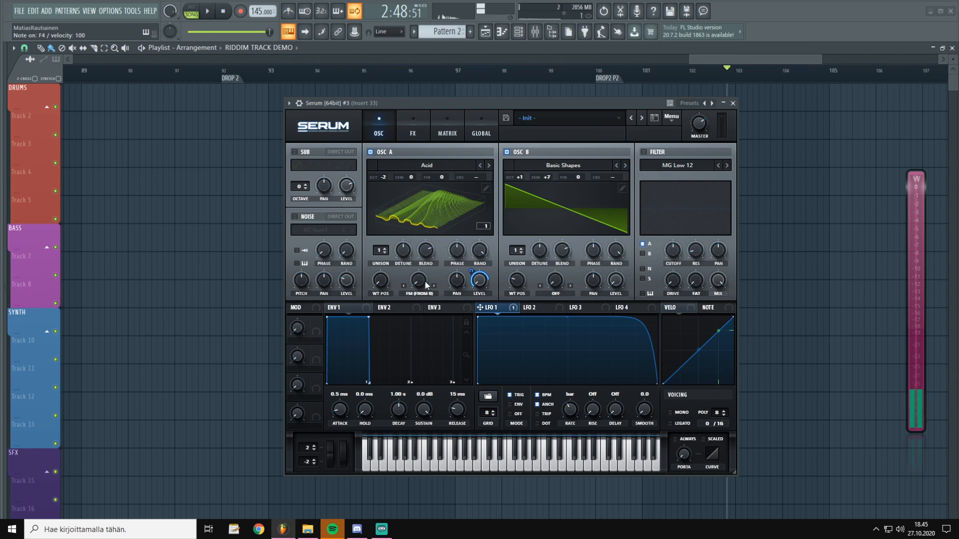
left_click_drag(430, 292, 428, 281)
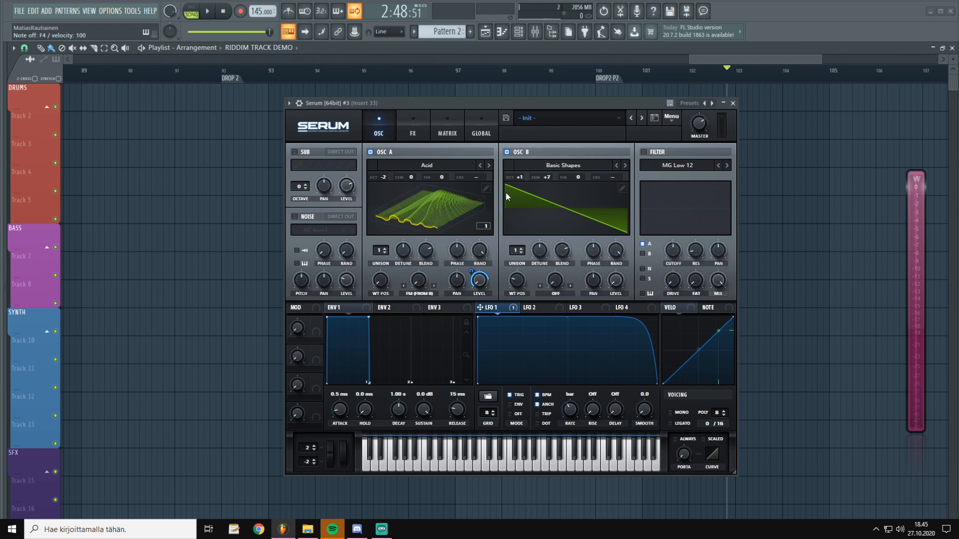
left_click(418, 287)
mouse_move(419, 288)
left_mouse_down()
mouse_move(425, 241)
mouse_move(405, 301)
left_mouse_up()
Set oscillator B's warp mode to Sync (No Window) and audition its effect.
left_click(553, 294)
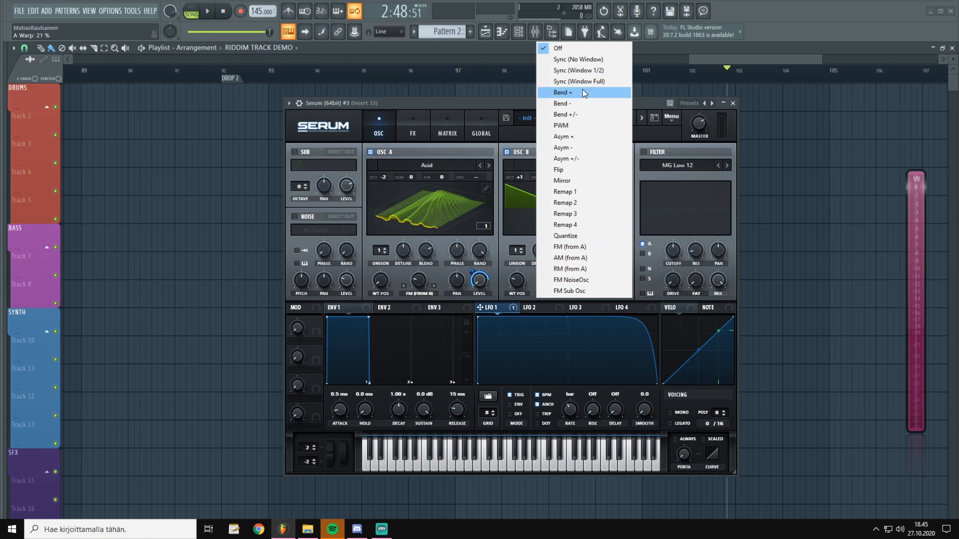
left_click(578, 59)
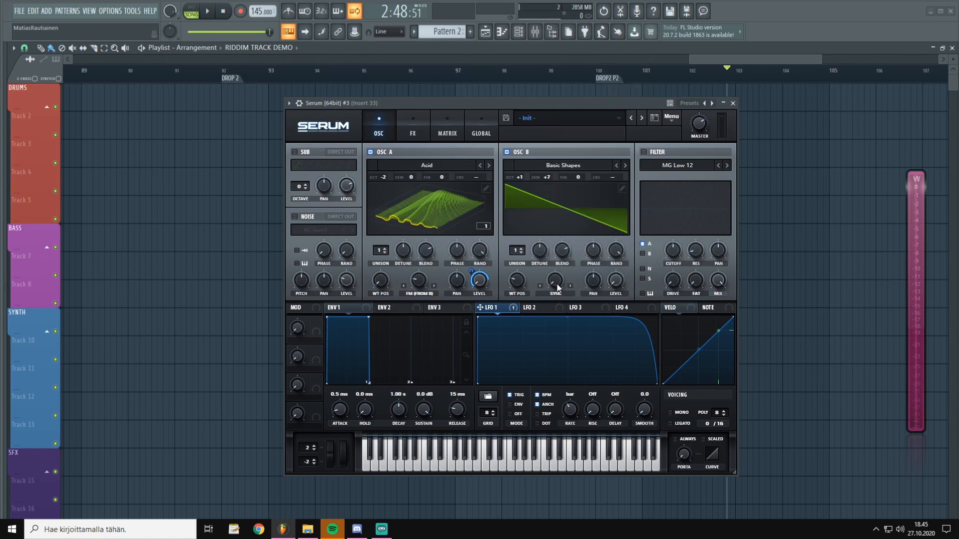
mouse_move(558, 289)
left_mouse_down()
mouse_move(563, 278)
mouse_move(562, 294)
left_mouse_up()
key("v")
Reshape LFO 2 into a wide plateau with a fast rounded rise and a rounded fall at the end.
left_click(552, 310)
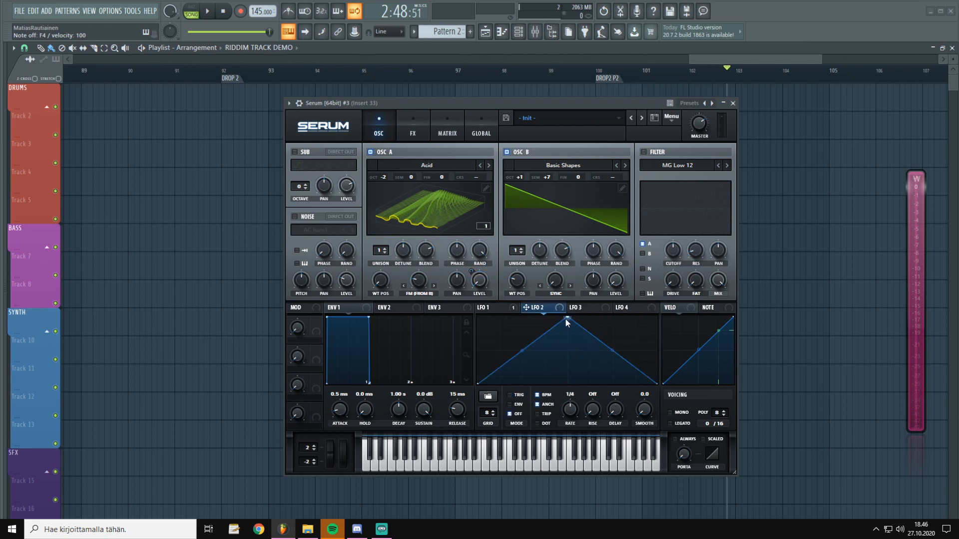
key("v")
left_click_drag(567, 317, 489, 342)
left_click_drag(581, 350, 590, 375)
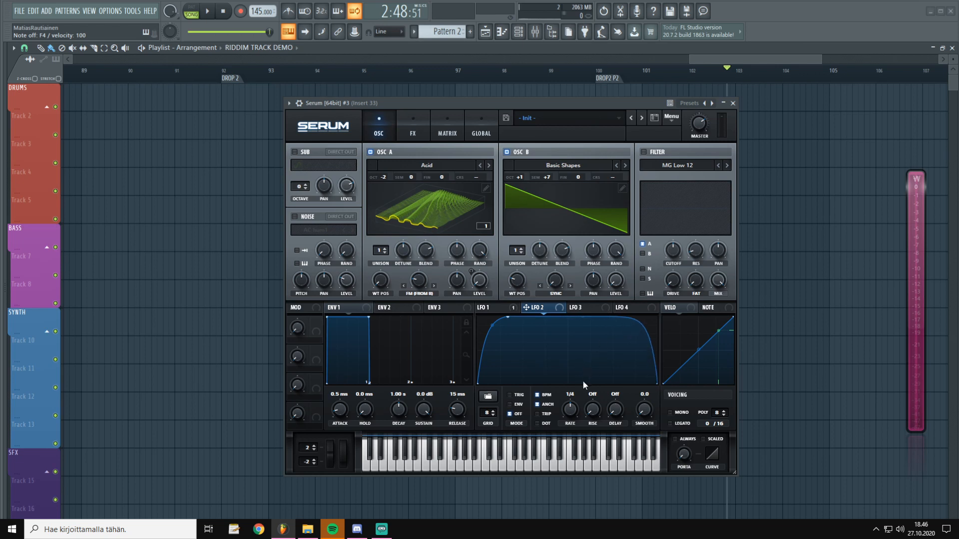
Set LFO 2 to Trig mode with a rate of bar, and compare its shape with LFO 1.
left_click(512, 397)
key("v")
left_click_drag(573, 405, 570, 418)
left_click(517, 313)
left_click(539, 312)
left_click(511, 308)
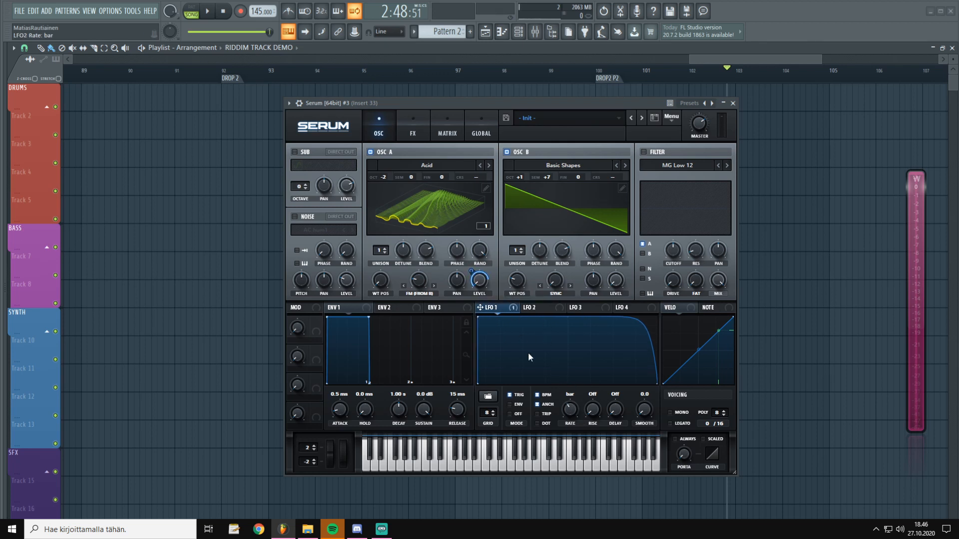
left_click(532, 308)
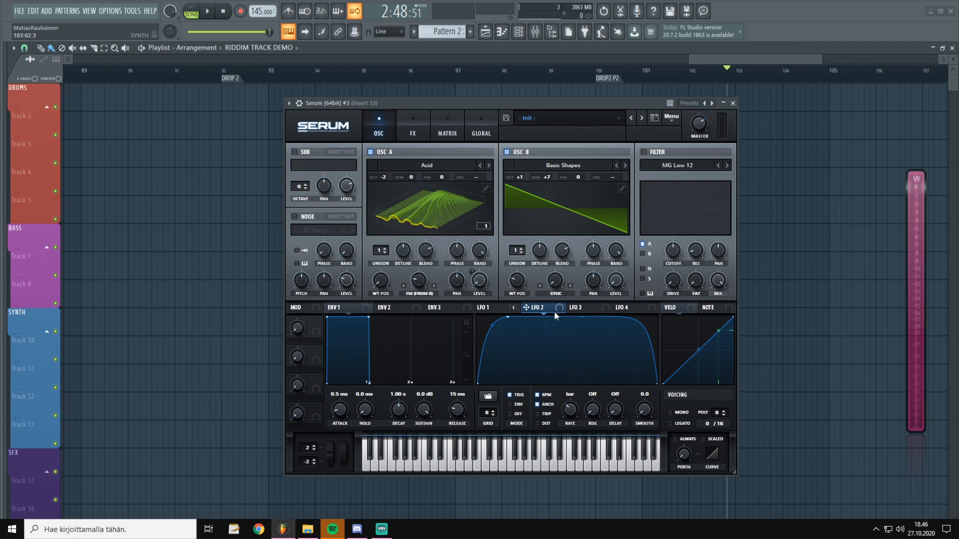
Assign LFO 2 to oscillator A's wavetable position with a base position of 42 and a modulation amount of 66.
left_click_drag(554, 313, 382, 271)
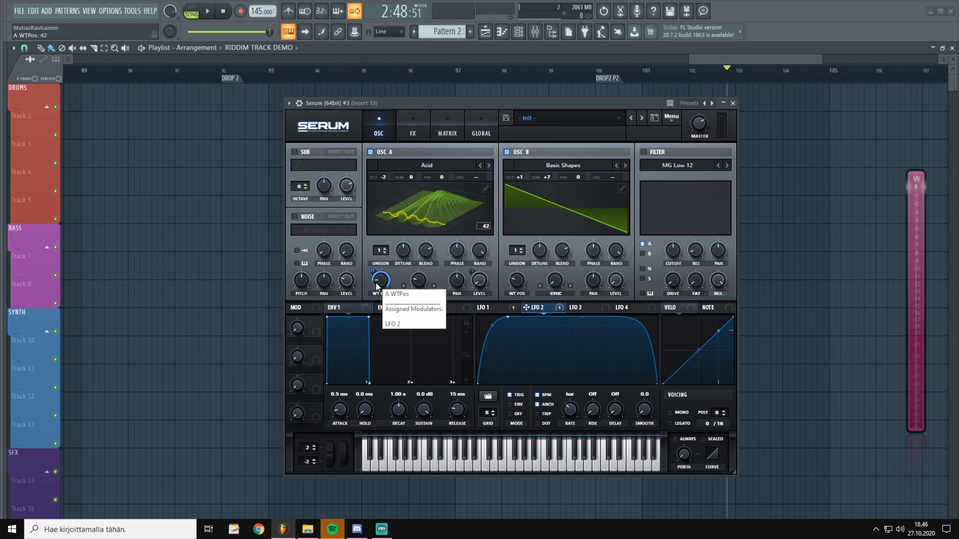
left_click_drag(372, 270, 372, 288)
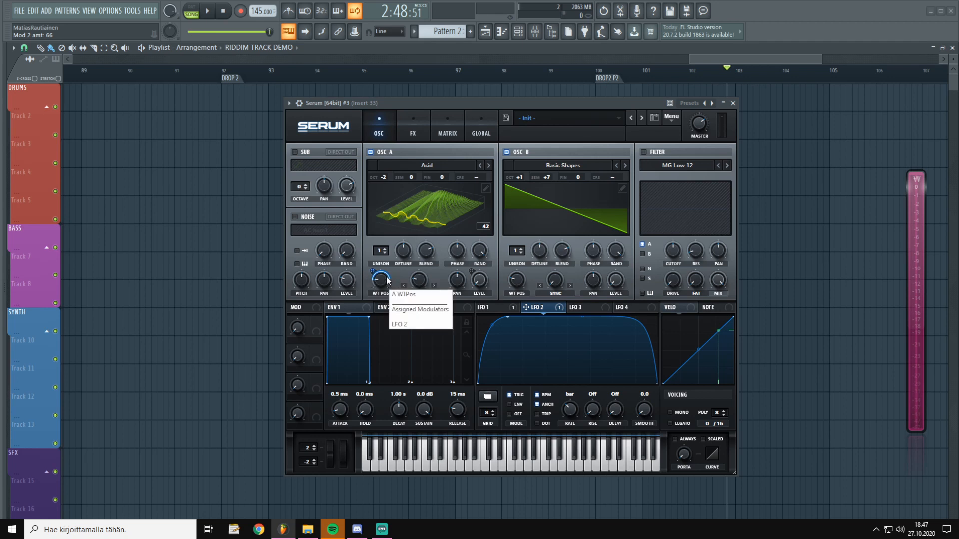
key("c")
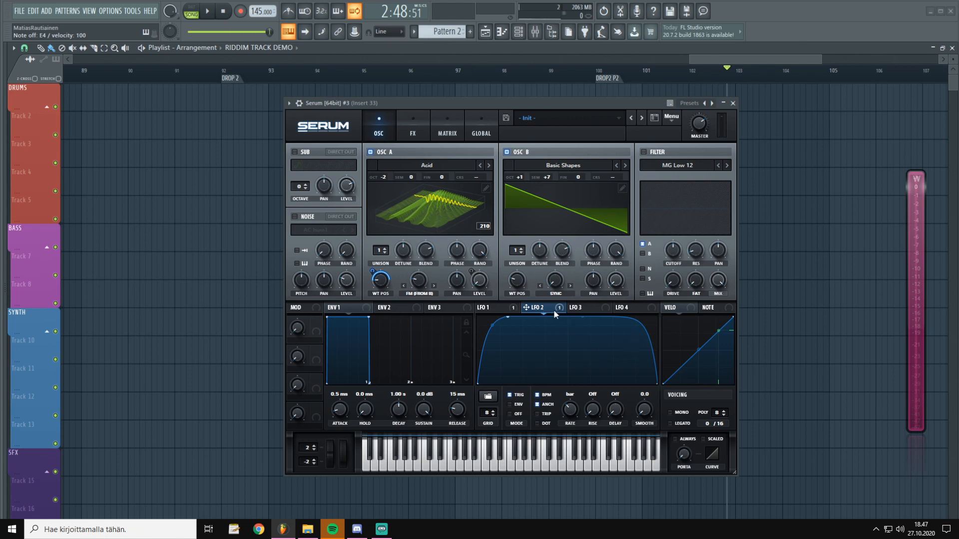
Assign LFO 2 to oscillator B's warp with a modulation amount of 62.
mouse_move(550, 310)
left_mouse_down()
mouse_move(564, 290)
mouse_move(558, 285)
mouse_move(546, 299)
left_mouse_up()
key("c")
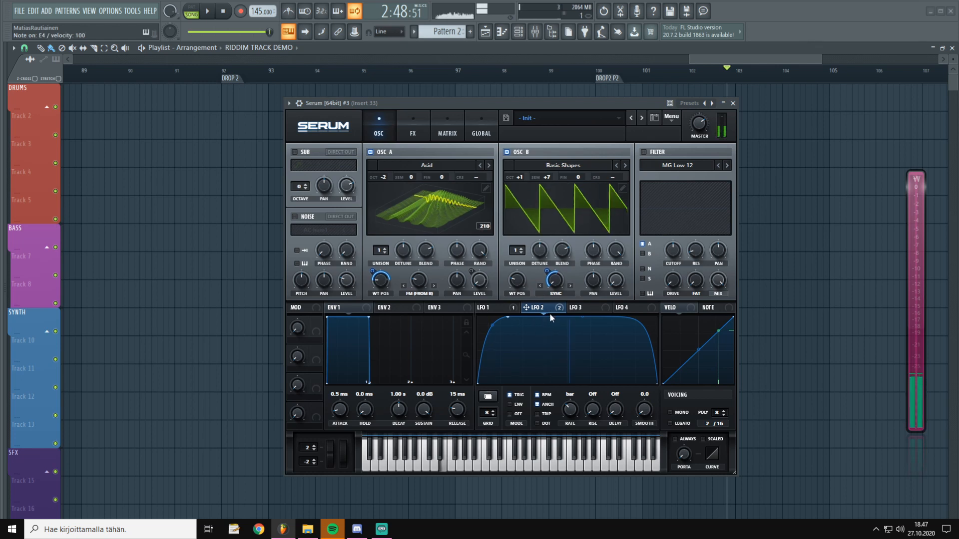
right_click(551, 283)
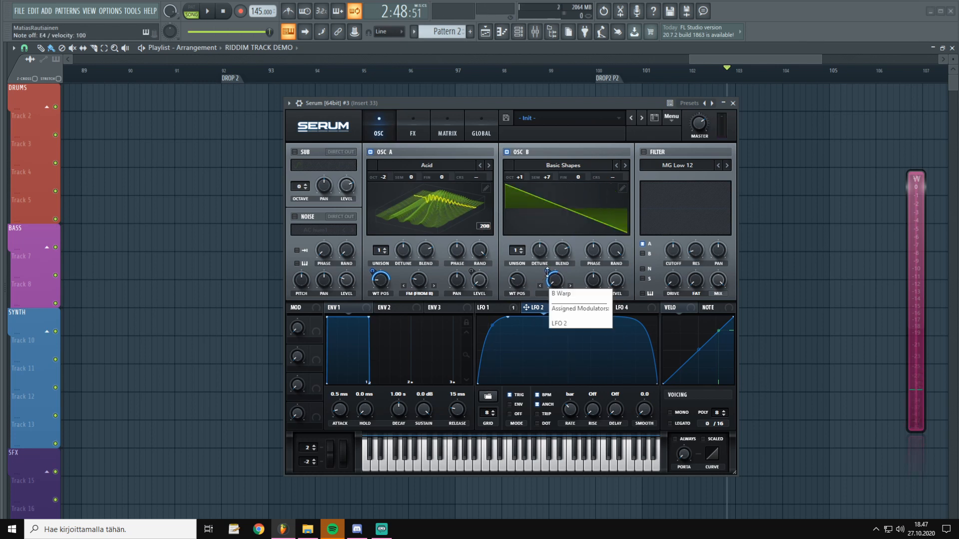
left_click(564, 300)
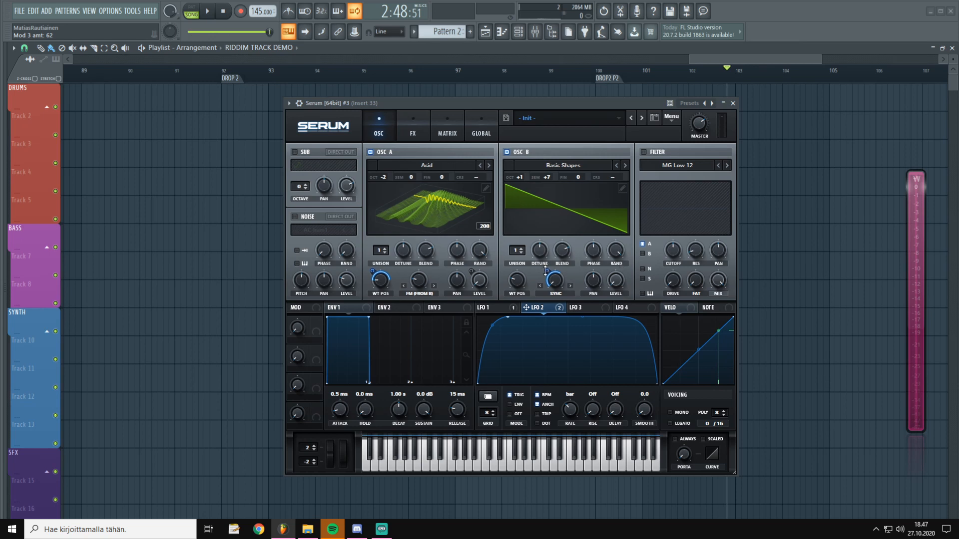
Audition the patch on lower notes and fine-tune the amount of LFO 2 modulation on oscillator B's warp.
key("c")
key("x")
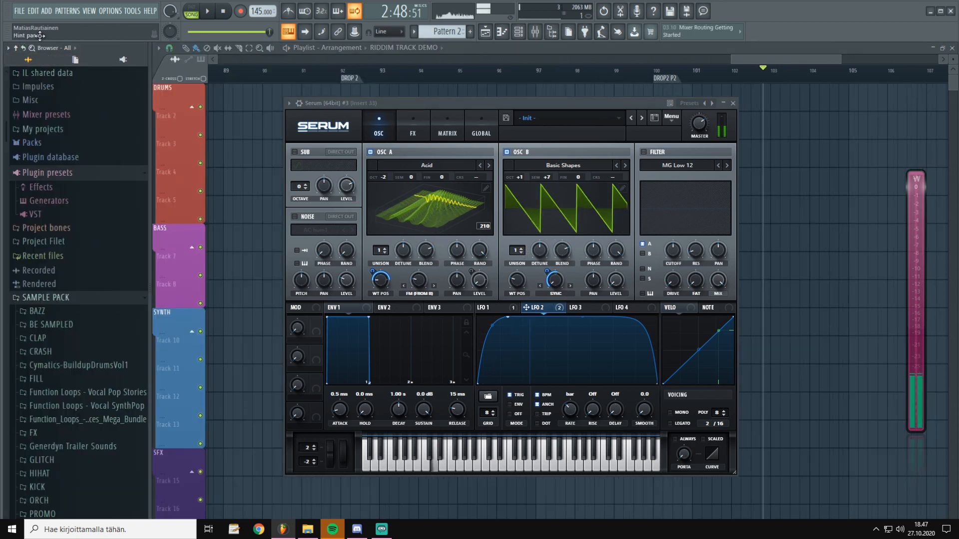
key("x")
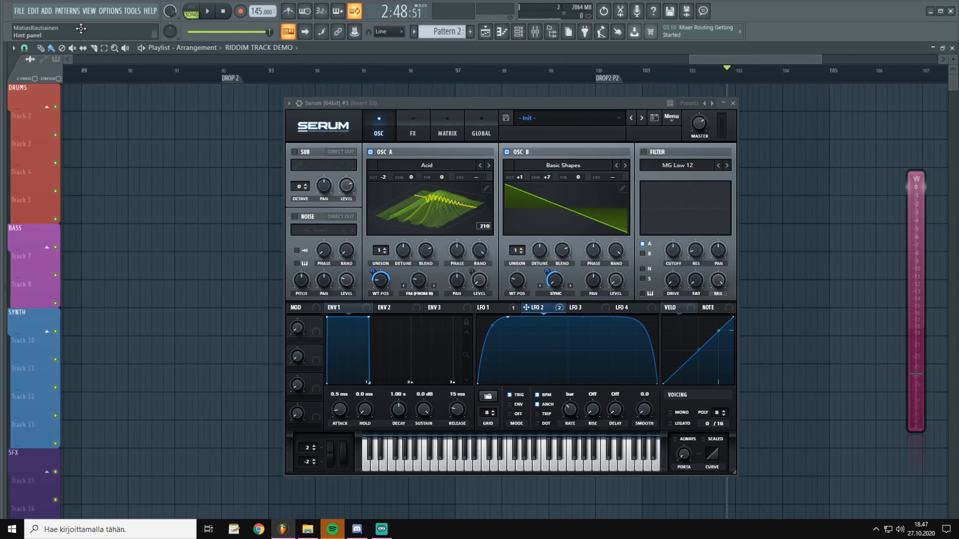
key("x")
key("x")
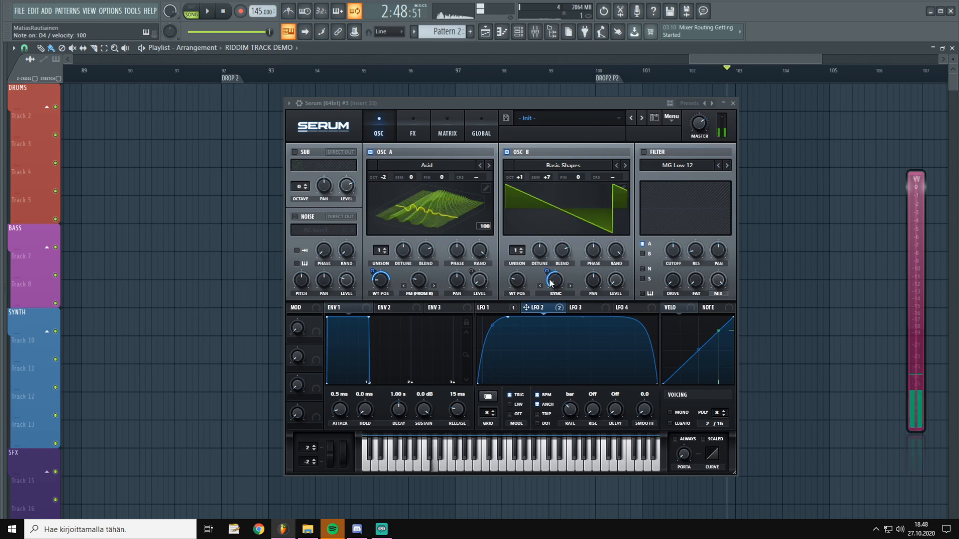
left_click(547, 274)
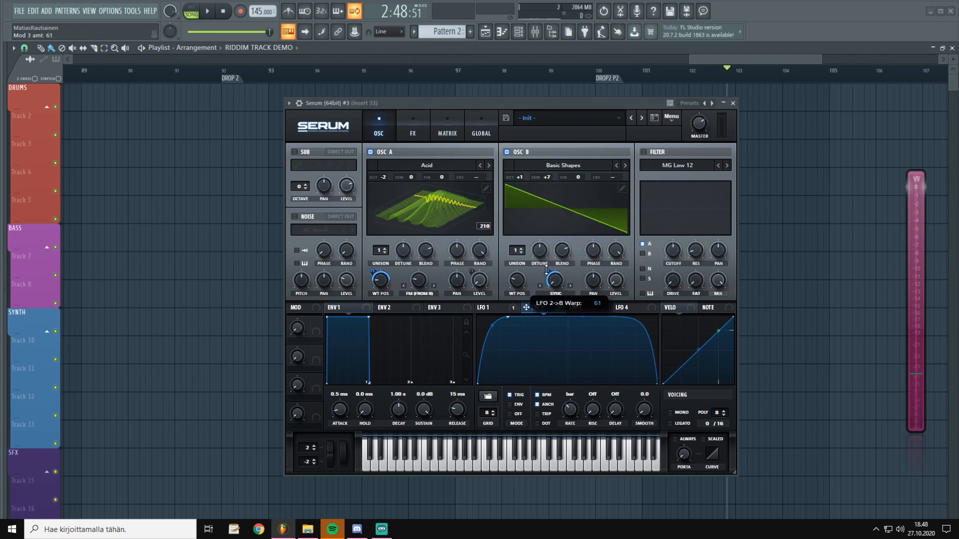
left_click_drag(546, 270, 545, 277)
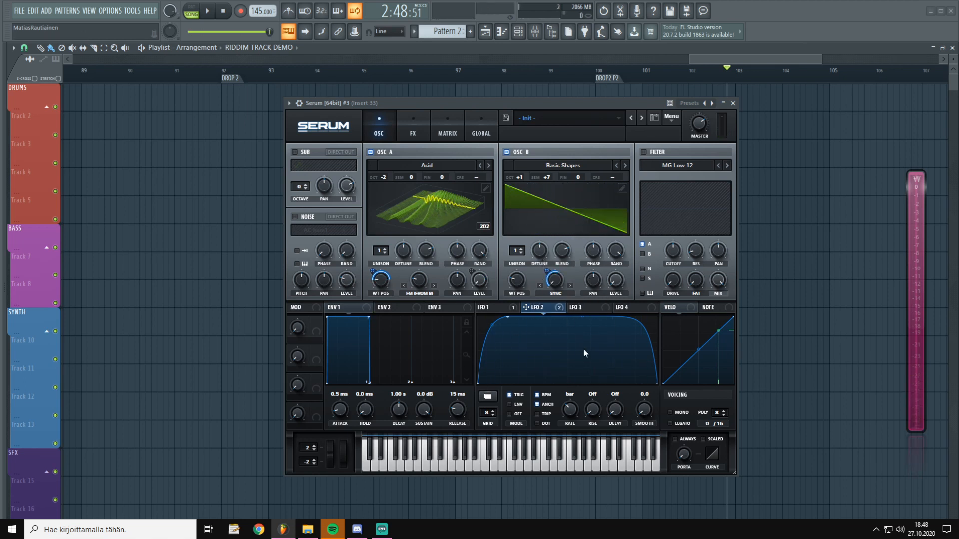
Enable the Distortion, Compressor and Hyper/Dimension effects for the patch.
left_click(410, 124)
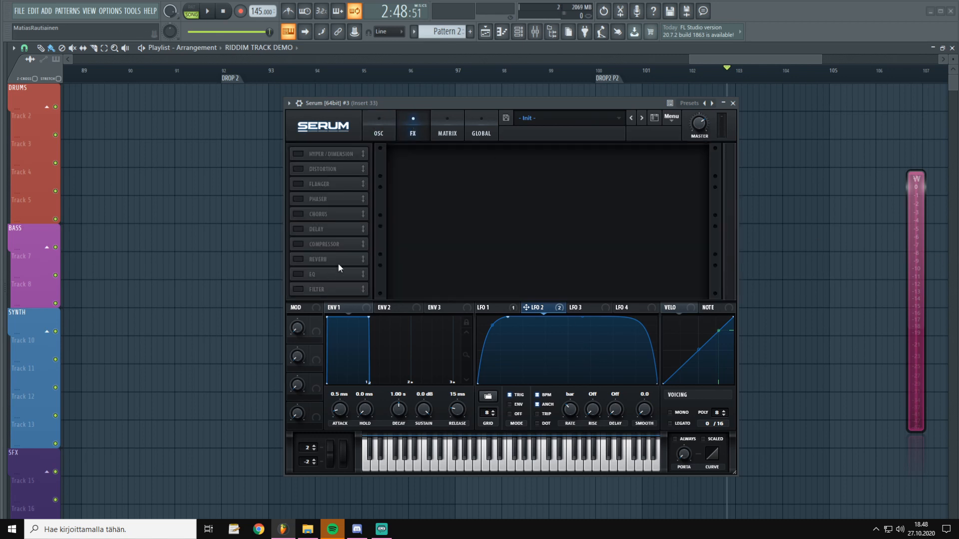
left_click(299, 169)
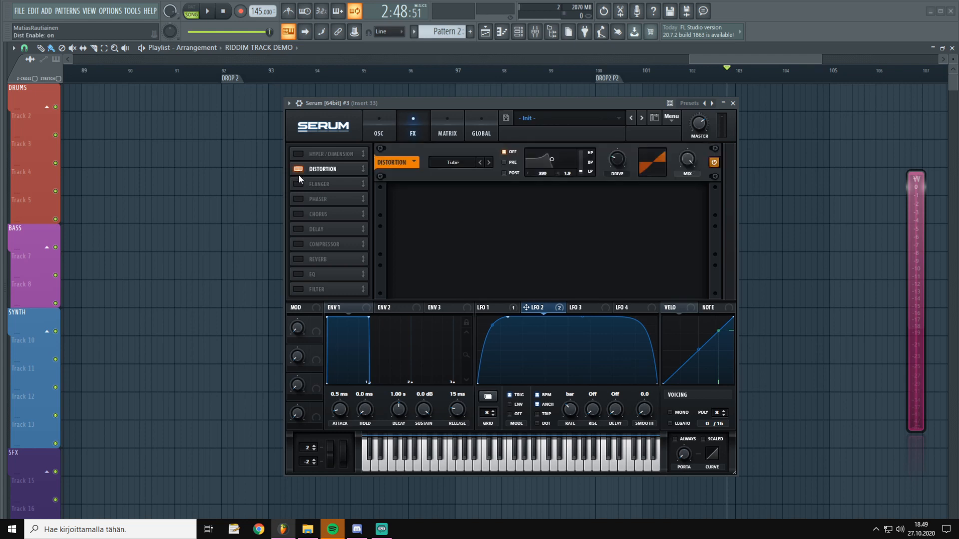
left_click(298, 244)
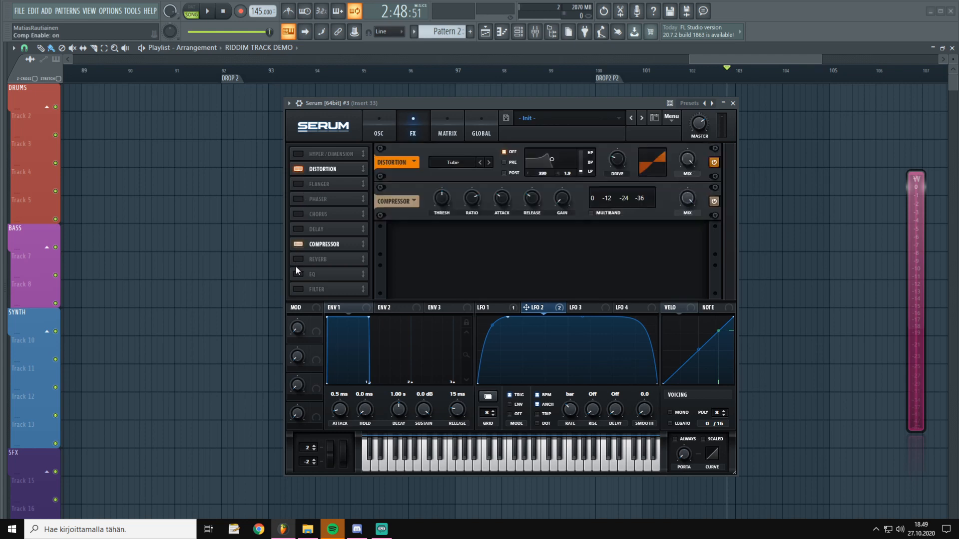
left_click(298, 154)
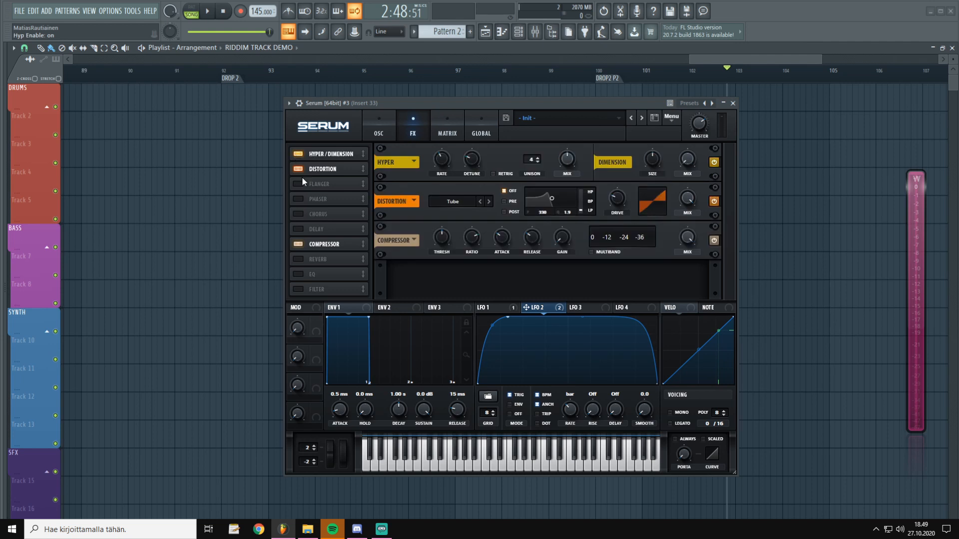
Reorder the effects chain to Distortion, Compressor, Hyper/Dimension, and bypass the Compressor and Hyper/Dimension.
left_click_drag(324, 155, 327, 169)
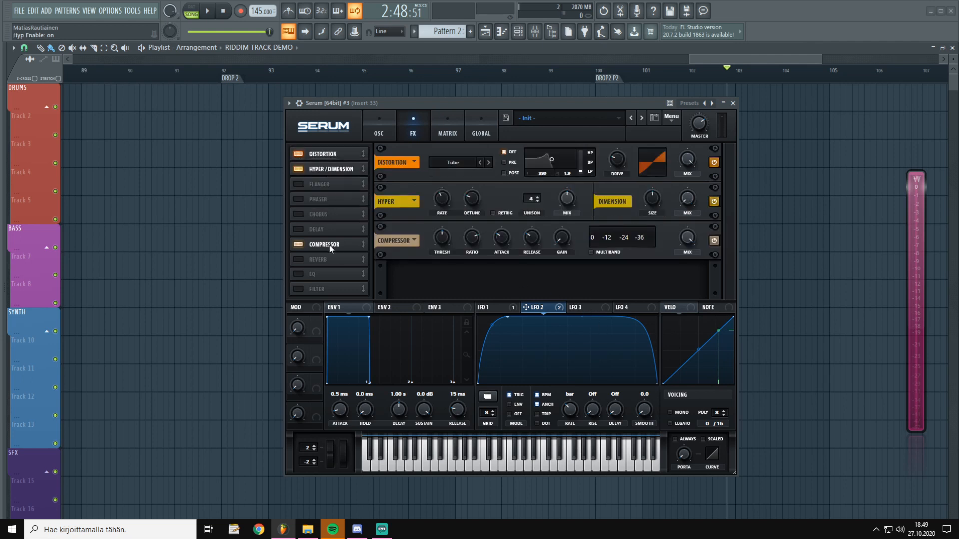
left_click_drag(329, 245, 335, 170)
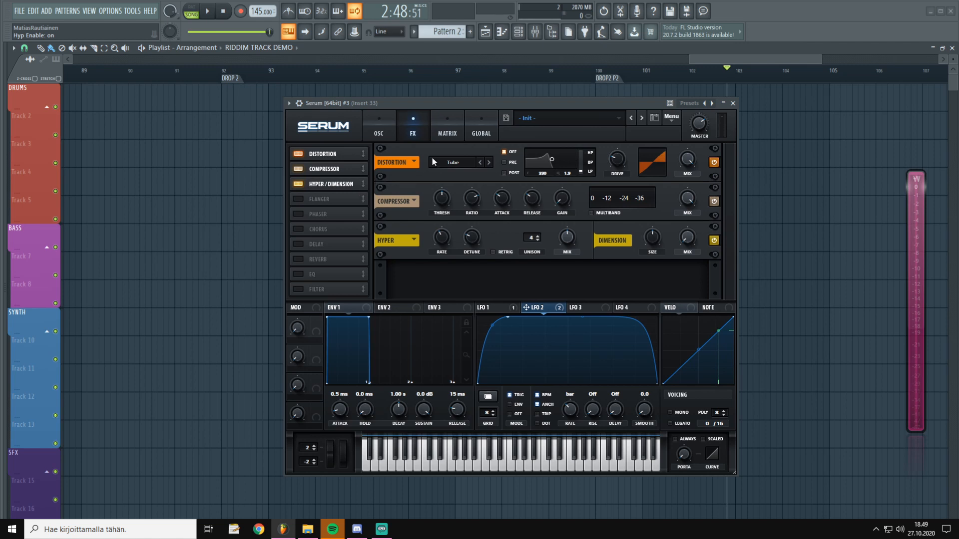
left_click(714, 240)
left_click(714, 200)
left_click_drag(555, 106, 565, 117)
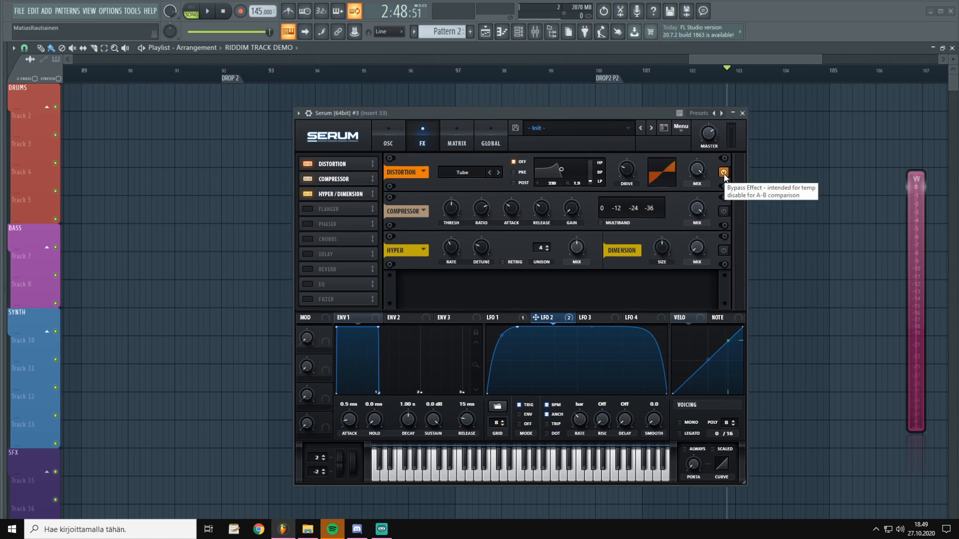
left_click_drag(511, 114, 507, 113)
Audition several distortion types, choose Sin Fold, lower its drive and set its mix to 39%.
left_click(496, 172)
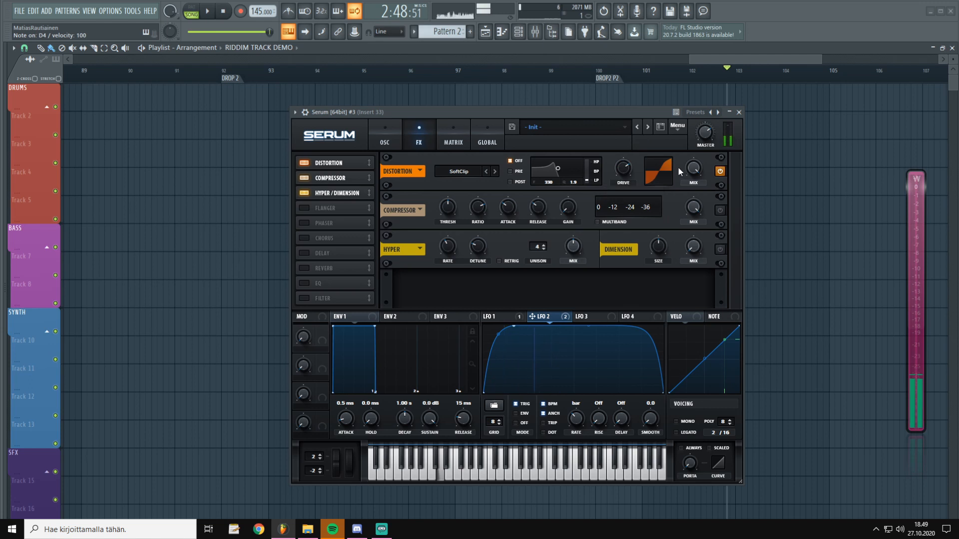
left_click(494, 171)
left_click(493, 172)
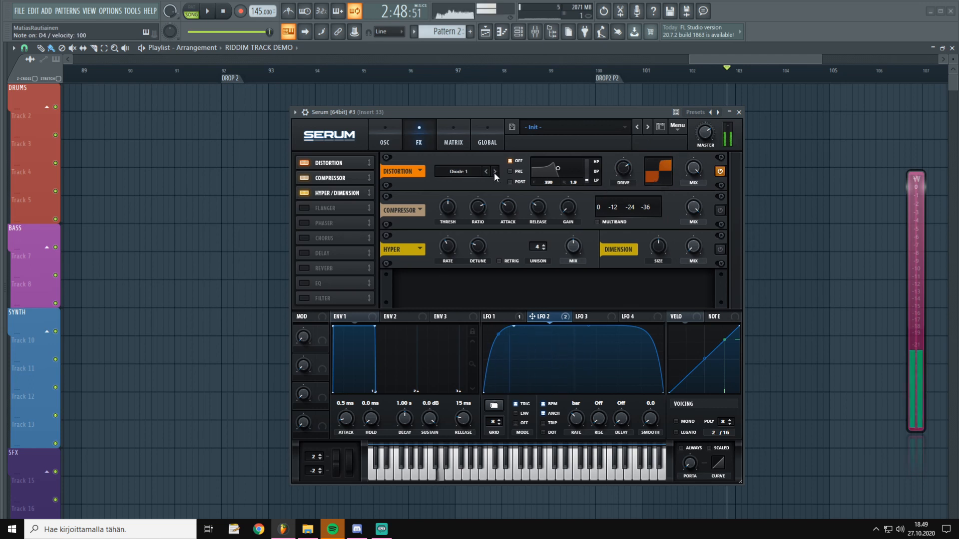
left_click_drag(621, 171, 617, 194)
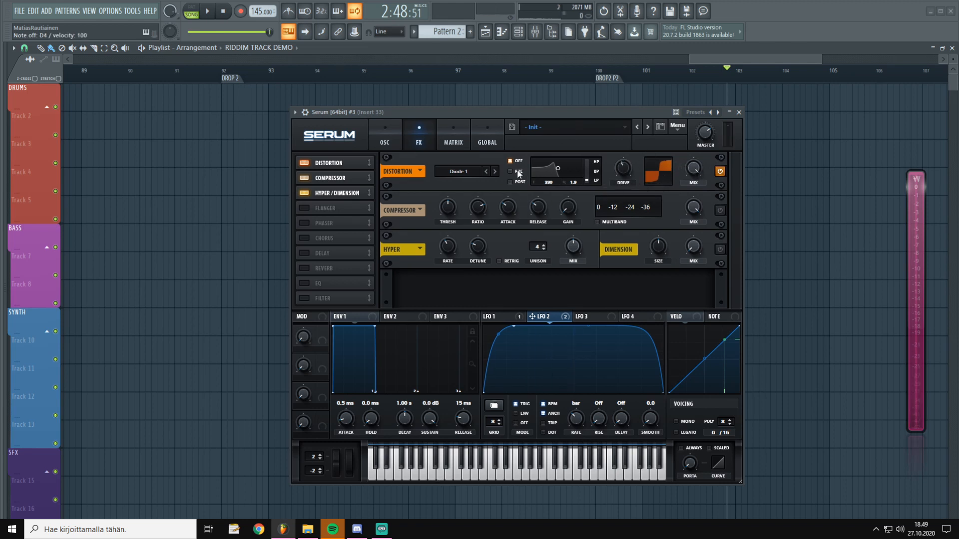
left_click(498, 171)
left_click(497, 171)
left_click(497, 171)
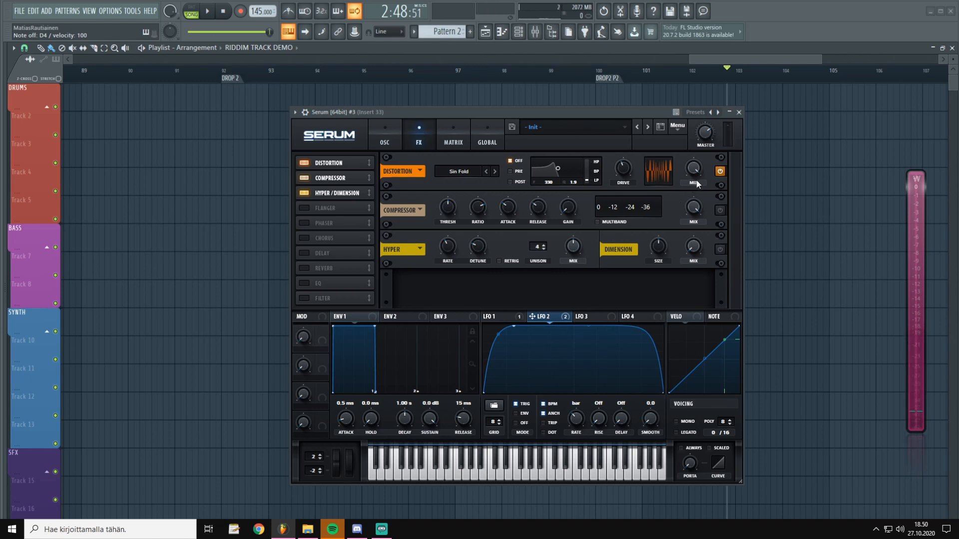
mouse_move(693, 173)
left_mouse_down()
mouse_move(697, 244)
mouse_move(686, 176)
left_mouse_up()
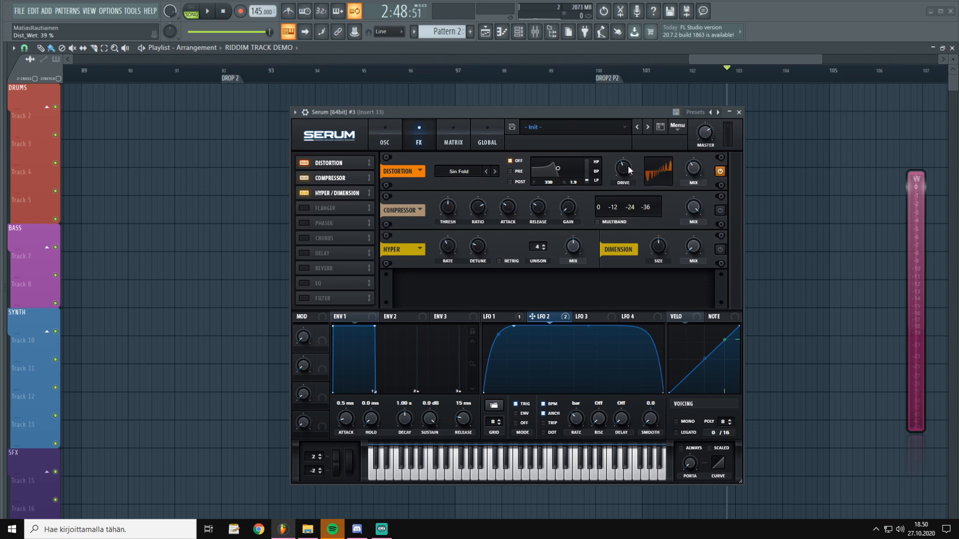
mouse_move(627, 178)
Re-enable the Compressor in multiband mode, raise its gain slightly and fine-tune the bands.
left_click(720, 210)
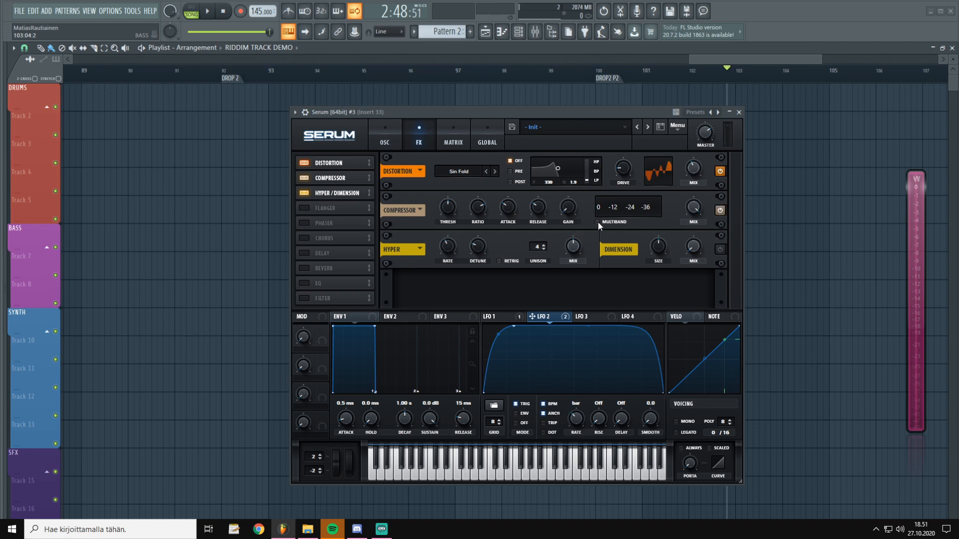
left_click(598, 222)
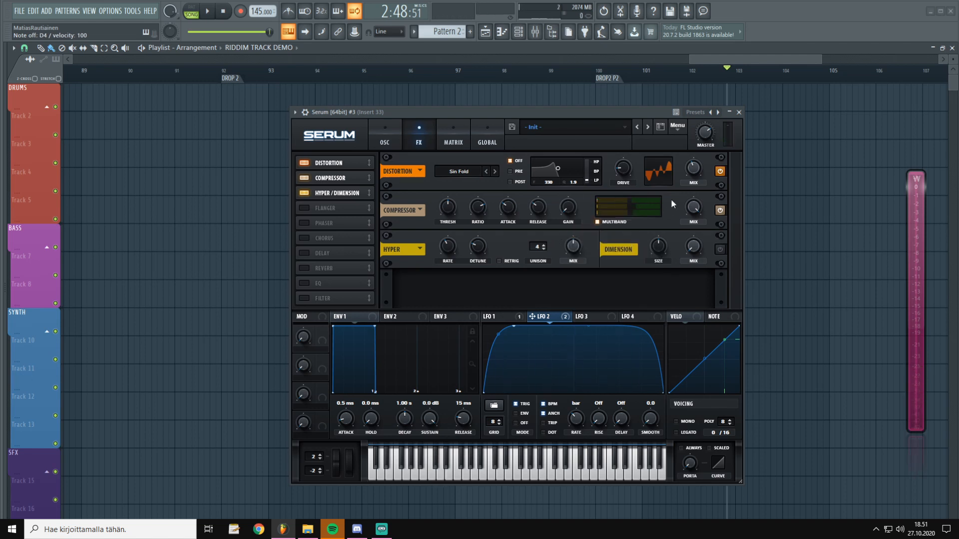
mouse_move(571, 212)
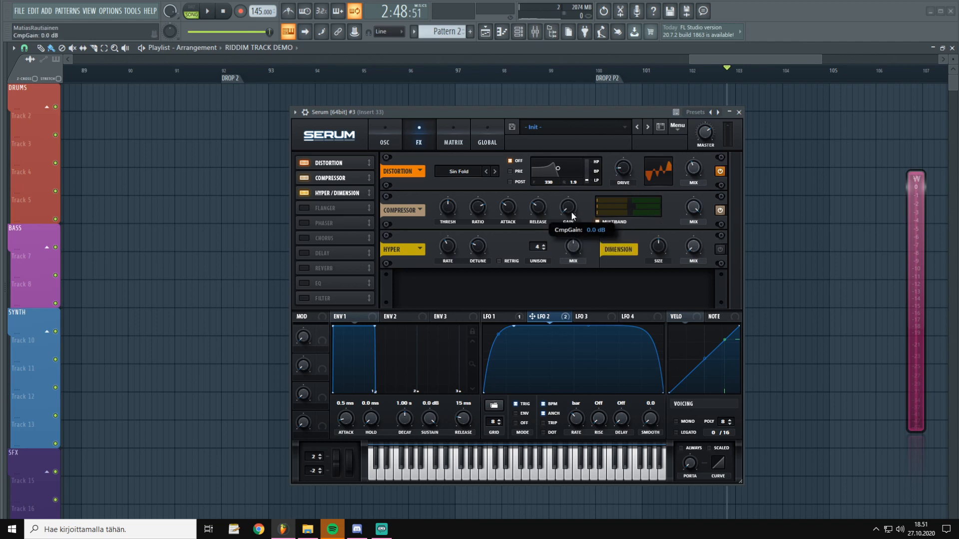
left_click_drag(572, 211, 572, 204)
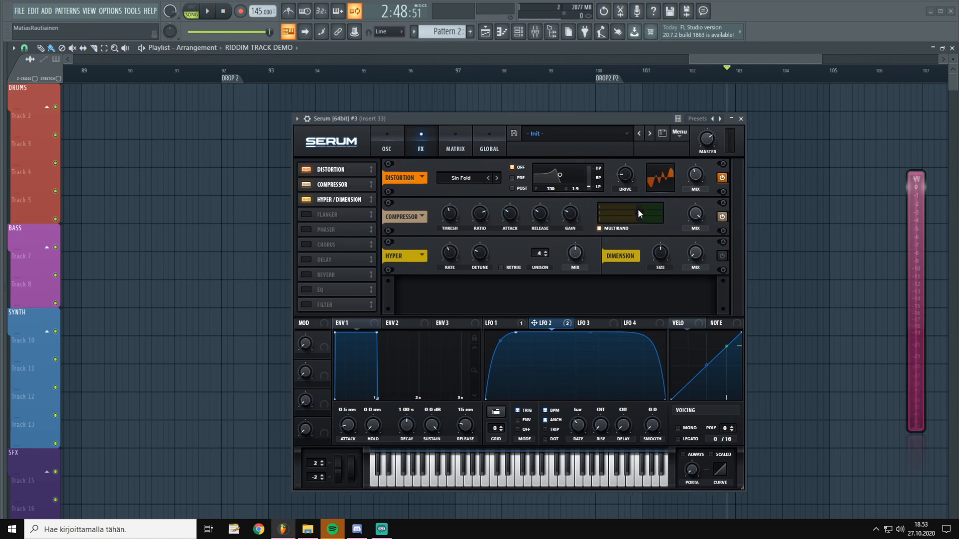
mouse_move(638, 208)
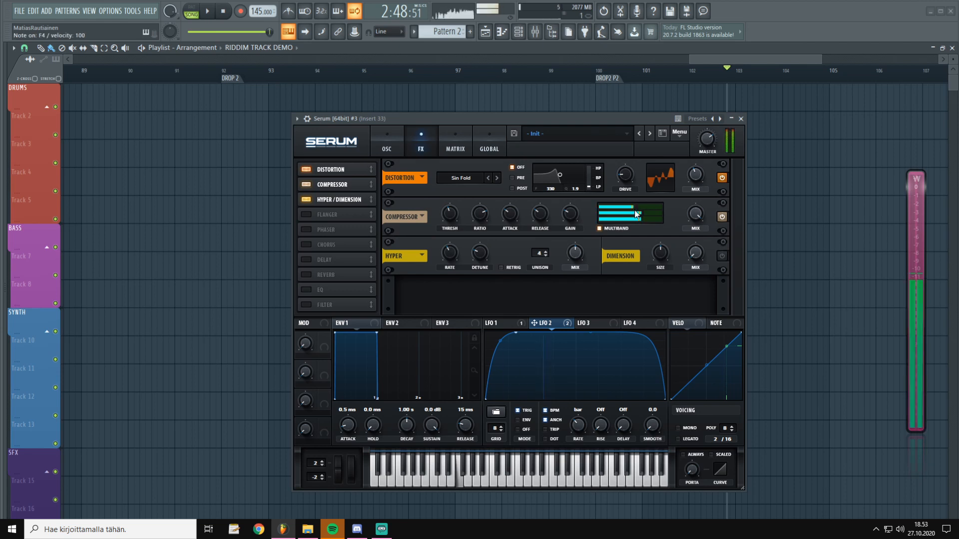
mouse_move(633, 209)
left_mouse_down()
mouse_move(606, 209)
mouse_move(637, 220)
left_mouse_up()
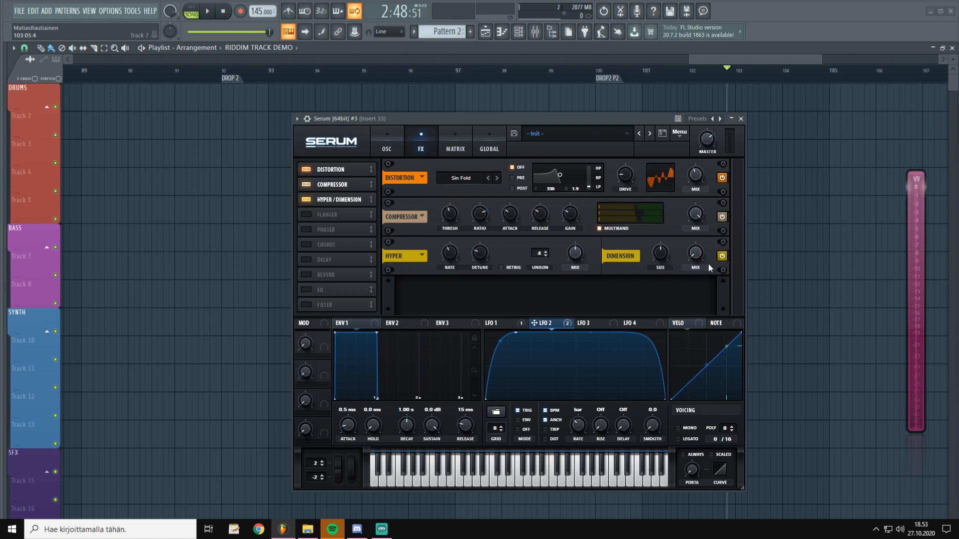
With Hyper/Dimension re-enabled, set the Hyper mix to 0% and its unison to 7.
key("v")
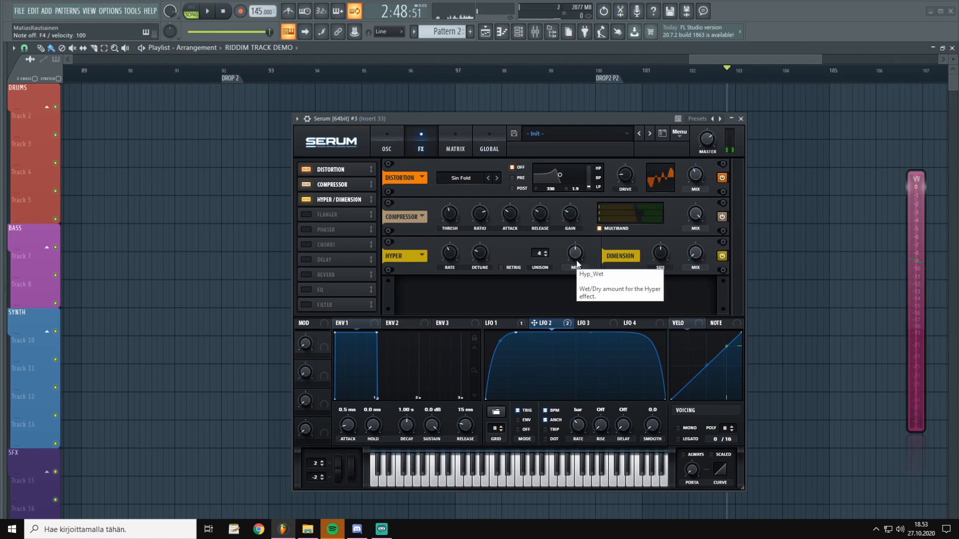
left_click_drag(578, 255, 572, 271)
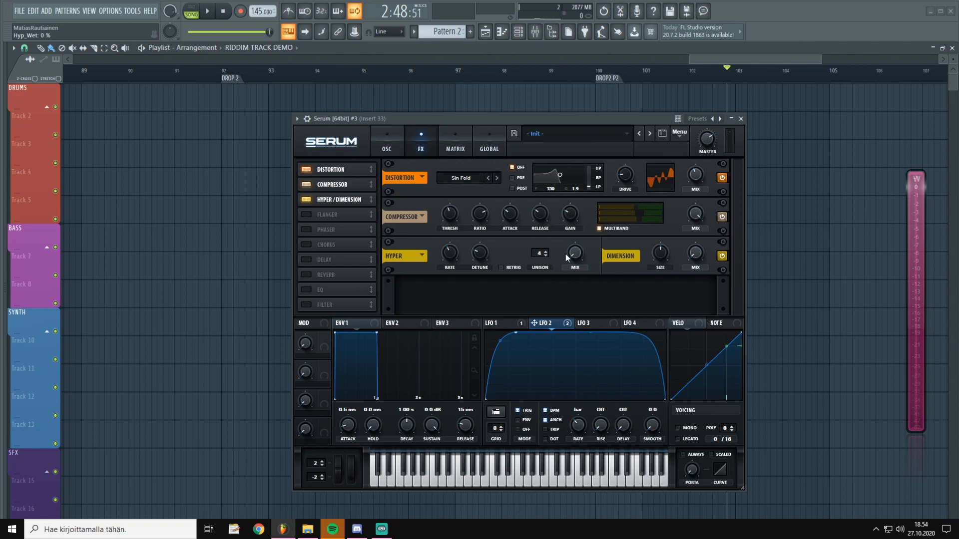
left_click_drag(538, 265, 550, 205)
Modulate the Hyper mix with a small amount of LFO 2, and move the first peak of LFO 2's curve slightly later.
left_click_drag(545, 323, 563, 295)
left_click_drag(568, 244, 557, 242)
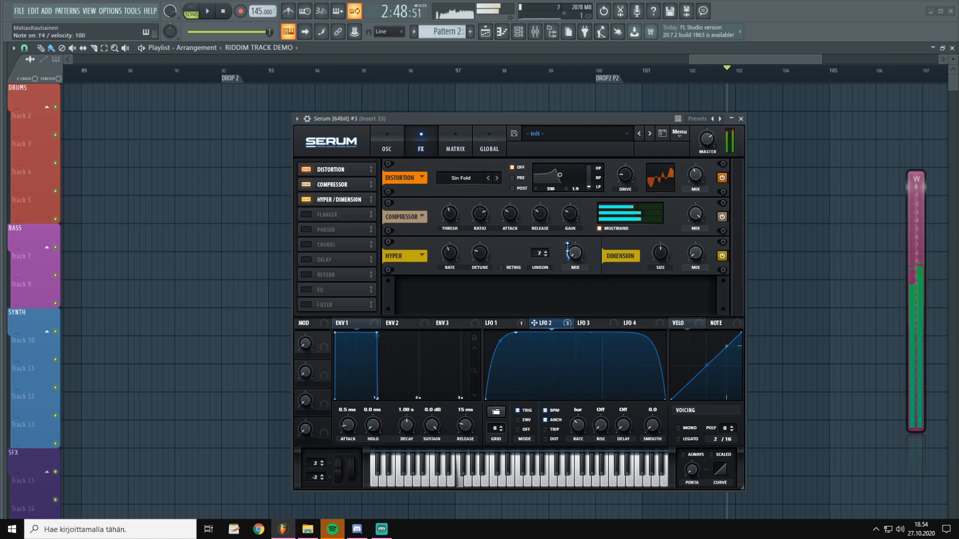
left_click_drag(567, 247, 568, 245)
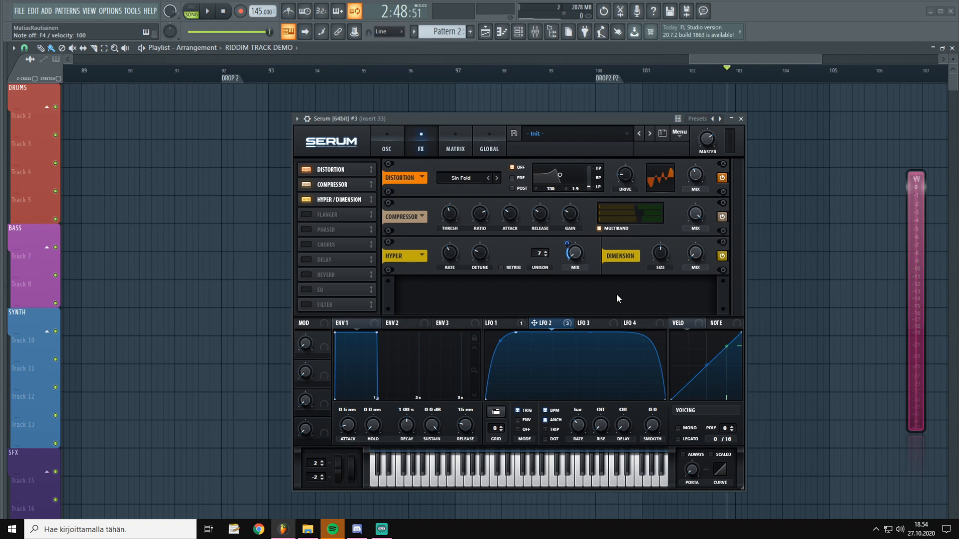
left_click_drag(510, 330, 551, 323)
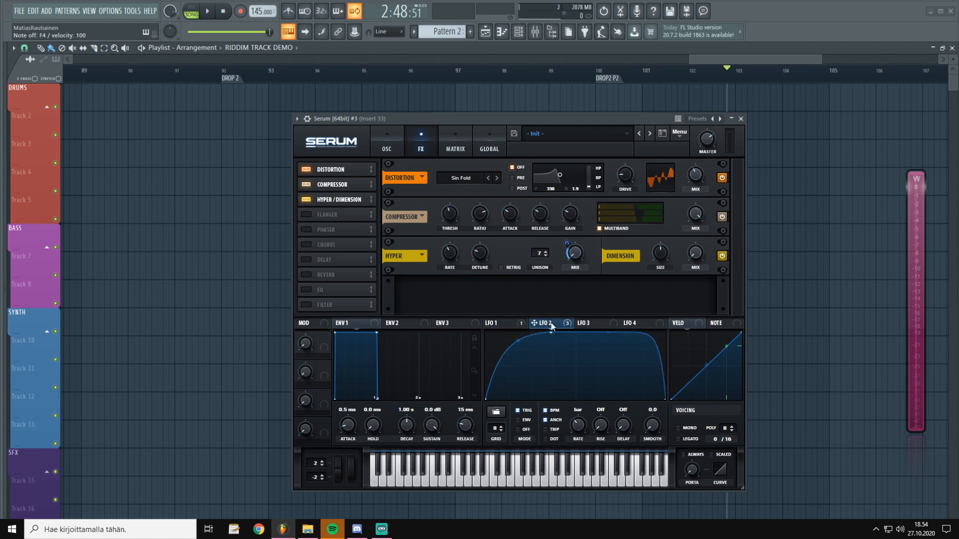
left_click_drag(551, 331, 531, 327)
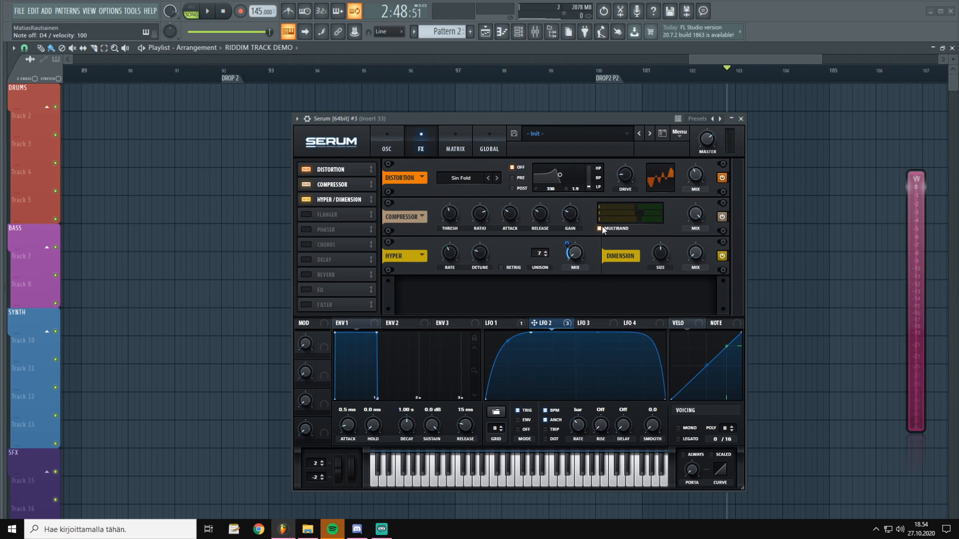
Set LFO 3's rate to 1/16 and bend its triangle into a fast convex rise and a concave fall.
left_click(612, 322)
left_click_drag(584, 430, 589, 426)
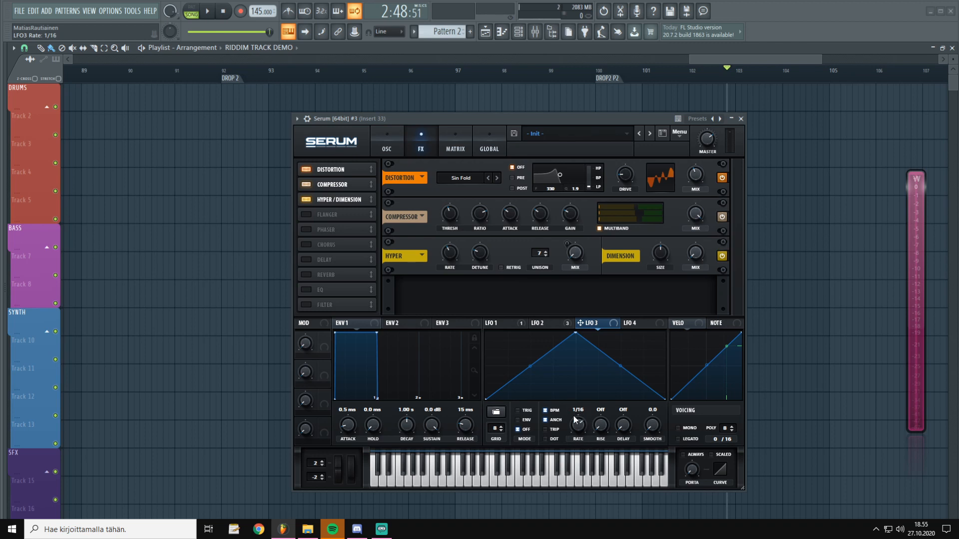
mouse_move(574, 336)
left_mouse_down()
mouse_move(562, 334)
mouse_move(574, 333)
left_mouse_up()
left_click_drag(530, 368, 530, 347)
mouse_move(620, 368)
left_mouse_down()
mouse_move(619, 387)
mouse_move(619, 373)
left_mouse_up()
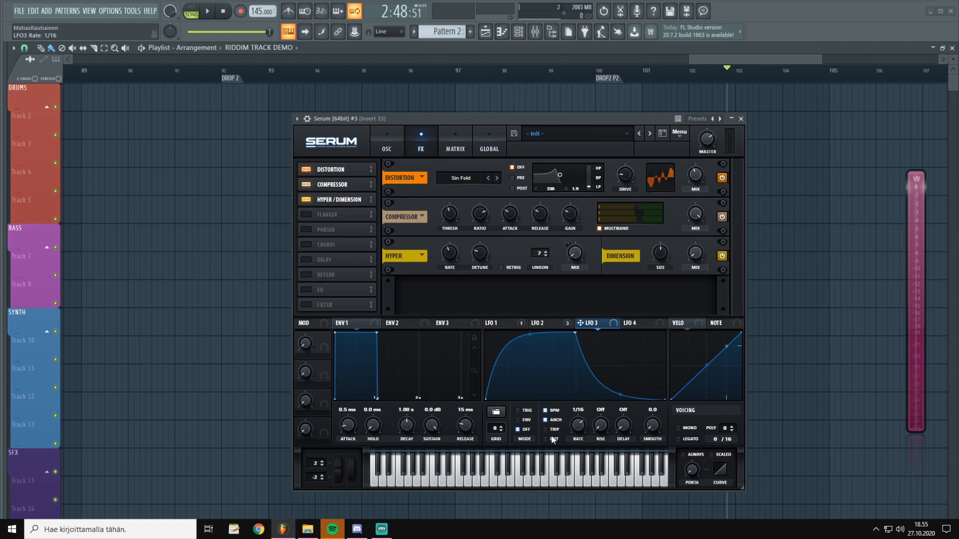
Set LFO 3 to trigger mode with a rise time of one bar.
left_click(519, 411)
left_click_drag(605, 420, 604, 401)
left_click_drag(601, 430, 604, 420)
Route LFO 3 to the global master tuning in the modulation matrix with an amount of 3.
left_click(455, 145)
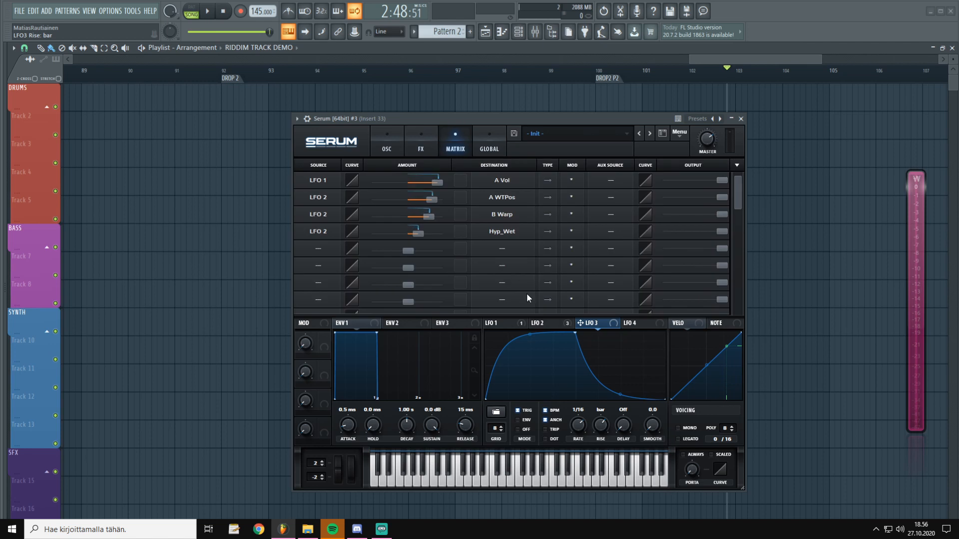
left_click(319, 247)
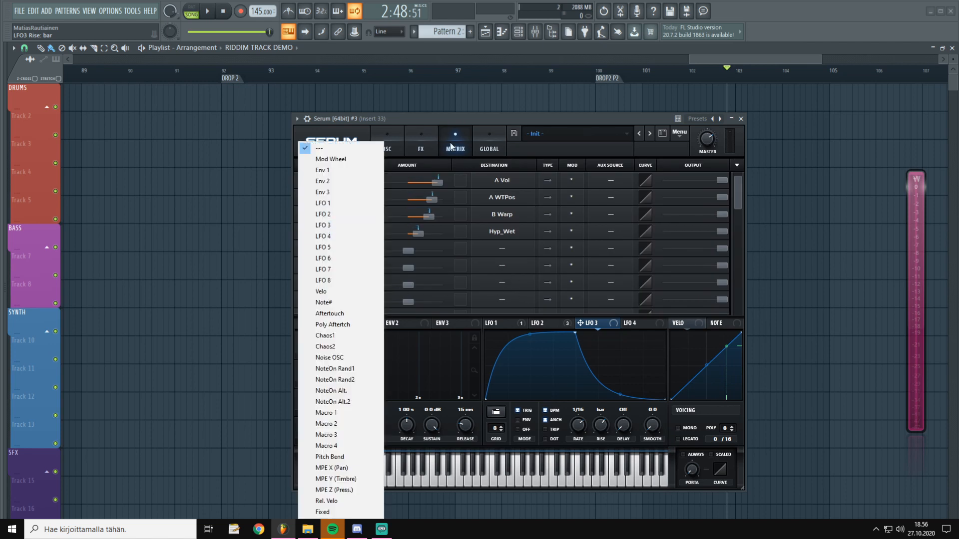
left_click(330, 225)
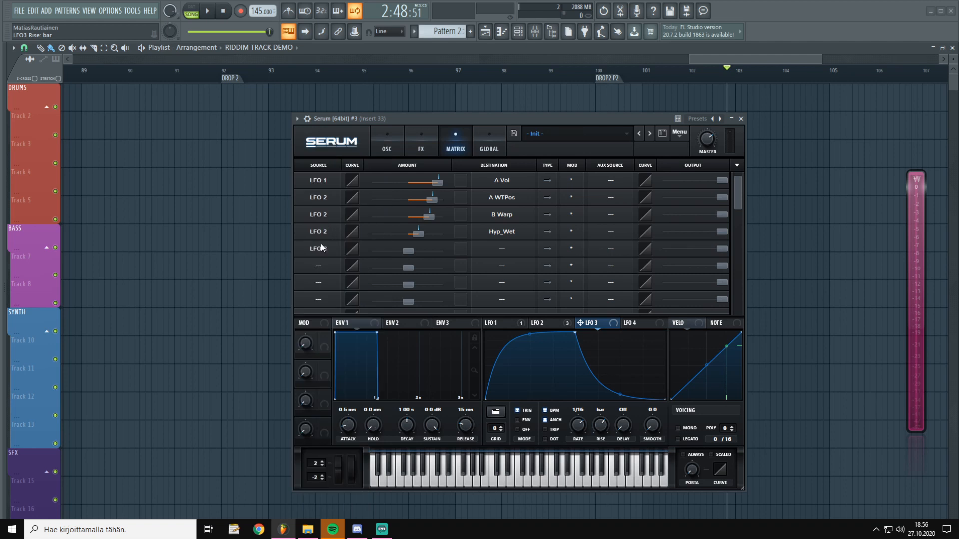
left_click(500, 253)
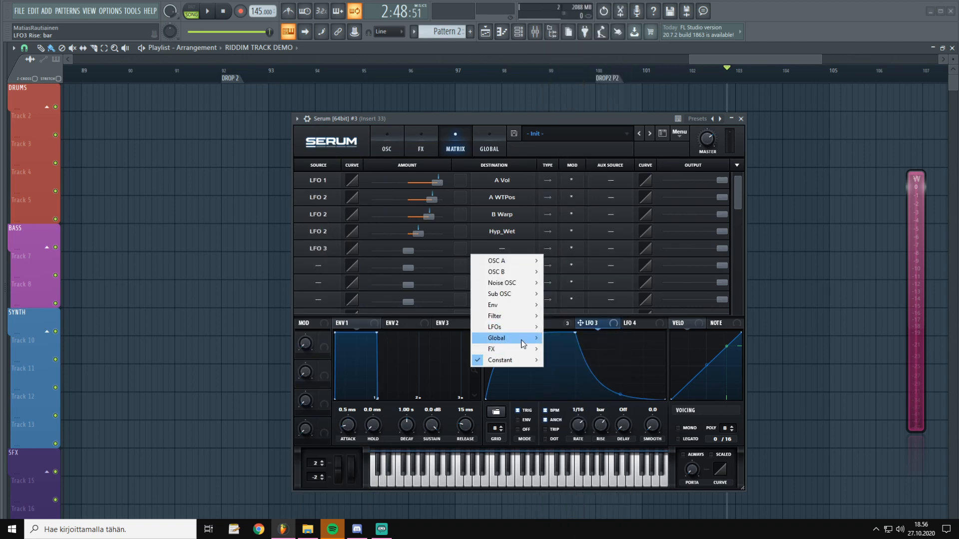
mouse_move(535, 342)
left_click(571, 339)
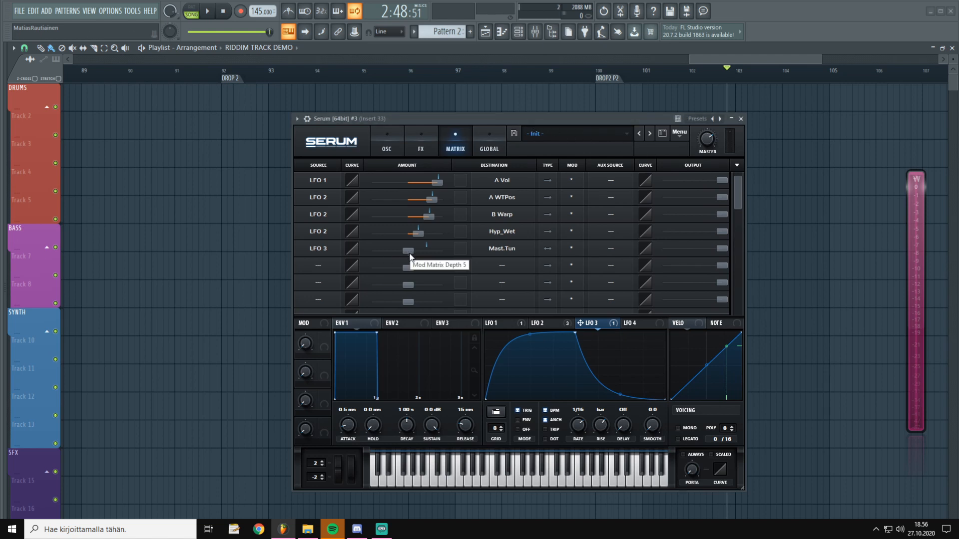
mouse_move(409, 250)
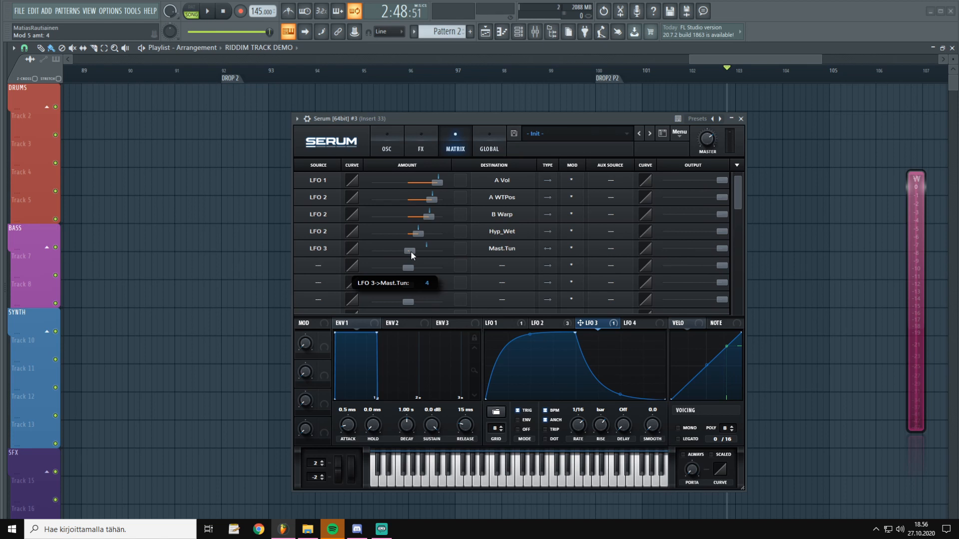
scroll(411, 251, "down", 1)
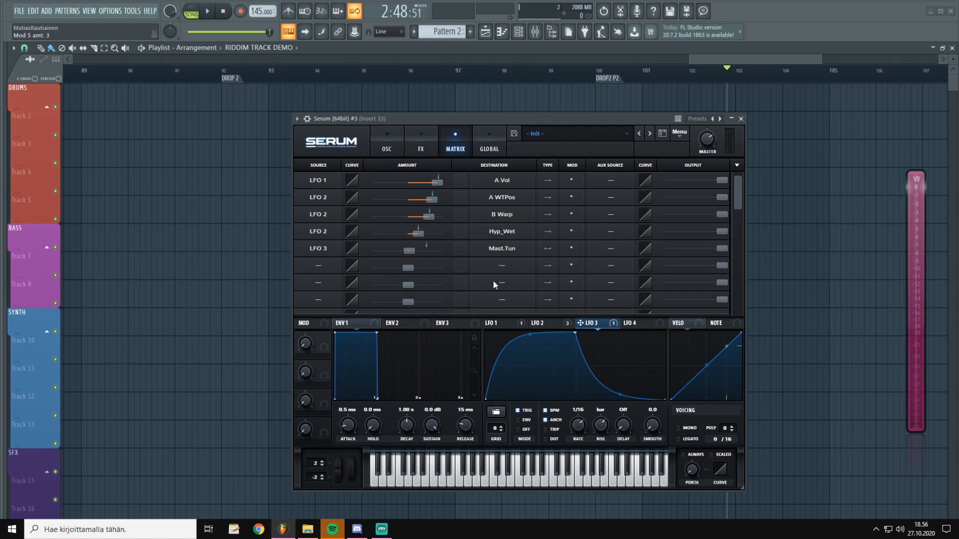
Audition the patch on several notes and fine-tune the amount of LFO 3 modulation on the master tuning.
key("c")
key("z")
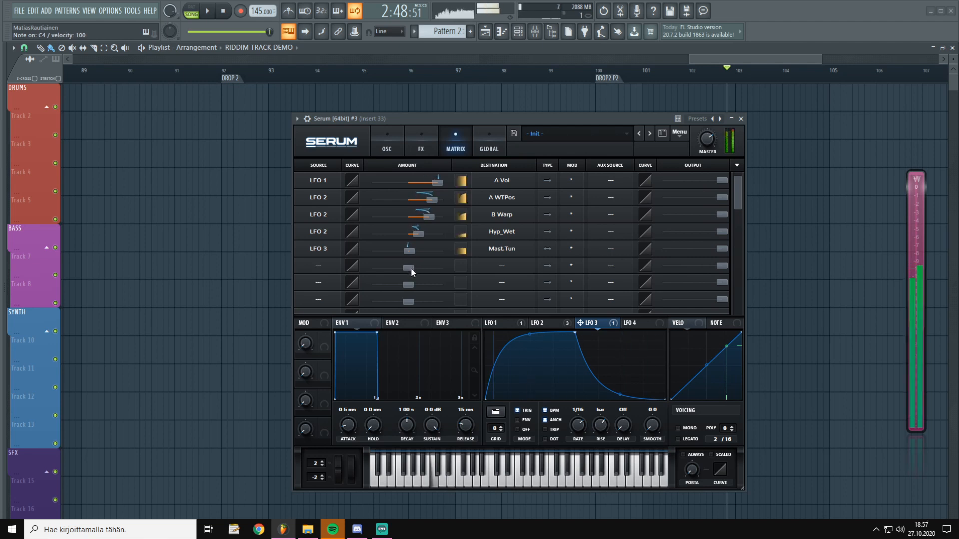
key("x")
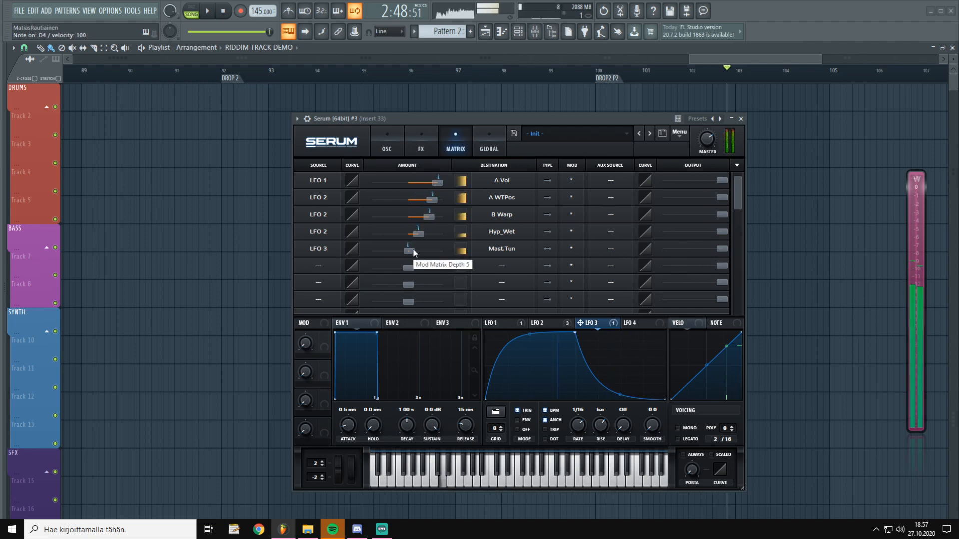
left_click_drag(412, 248, 414, 247)
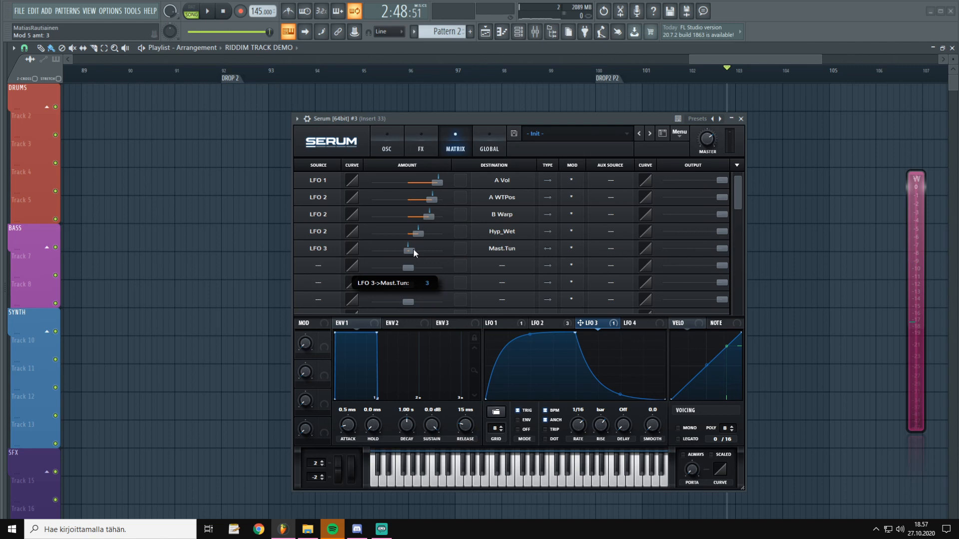
key("z")
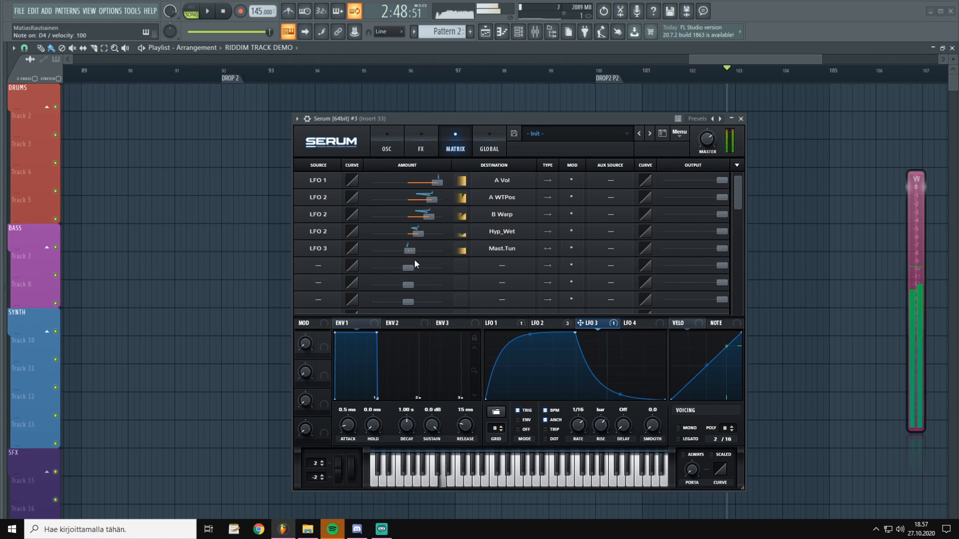
left_click_drag(411, 253, 413, 252)
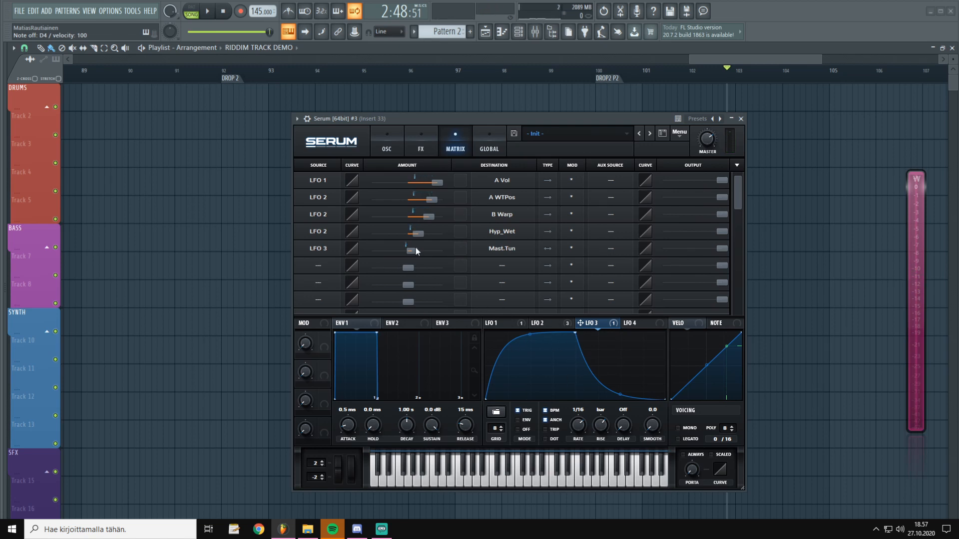
left_click_drag(415, 246, 411, 251)
Switch the patch voicing to mono and return to the oscillator page.
left_click(678, 428)
left_click(398, 145)
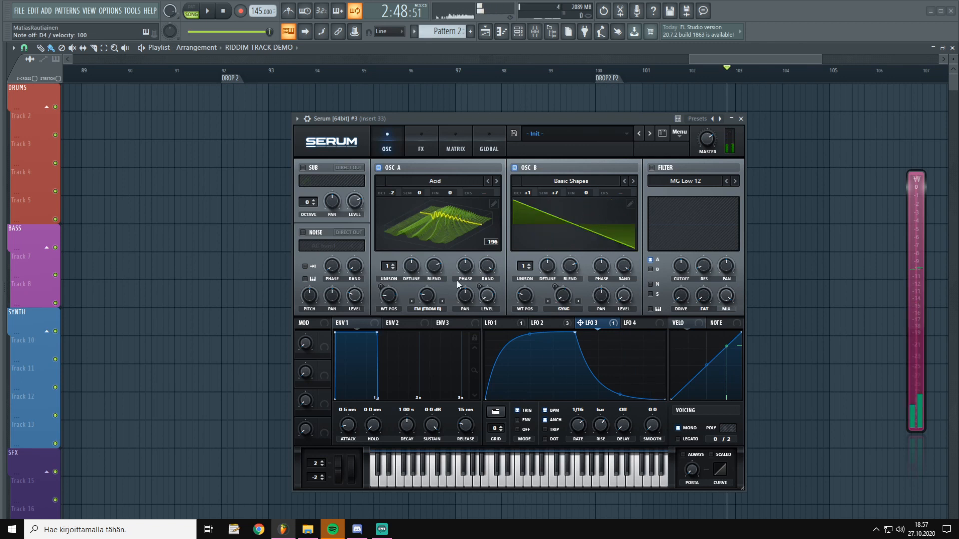
Route the Serum #3 and Serum #2 channels directly to the master mixer track in the channel rack.
left_click_drag(634, 119, 626, 109)
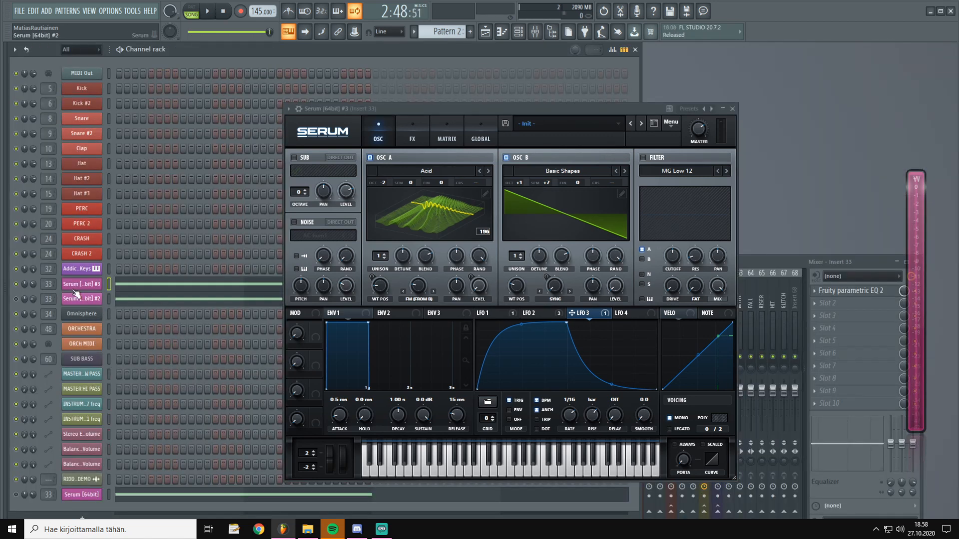
left_click_drag(49, 284, 48, 340)
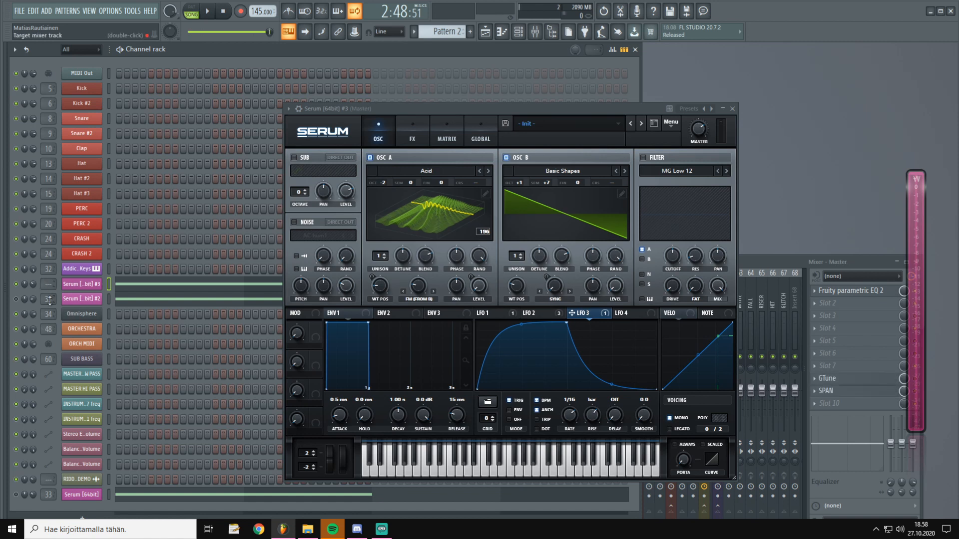
left_click_drag(49, 299, 49, 355)
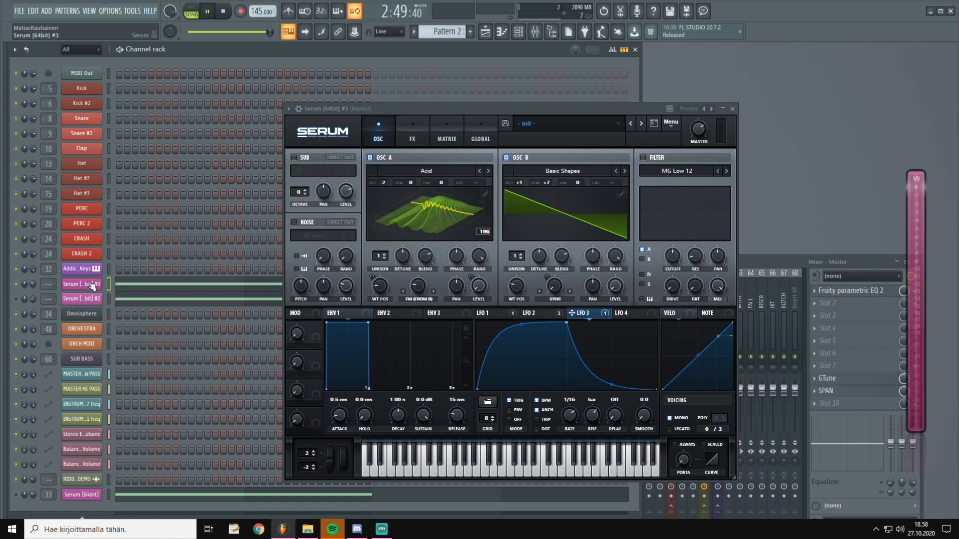
Switch playback to pattern mode and audition Pattern 2 twice with the rerouted Serum channels.
left_click(194, 11)
key("space")
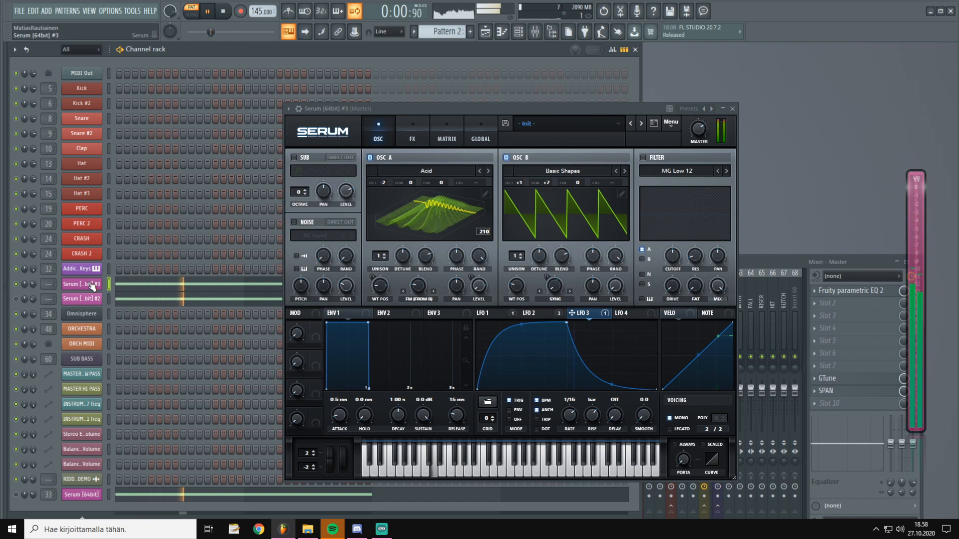
key("space")
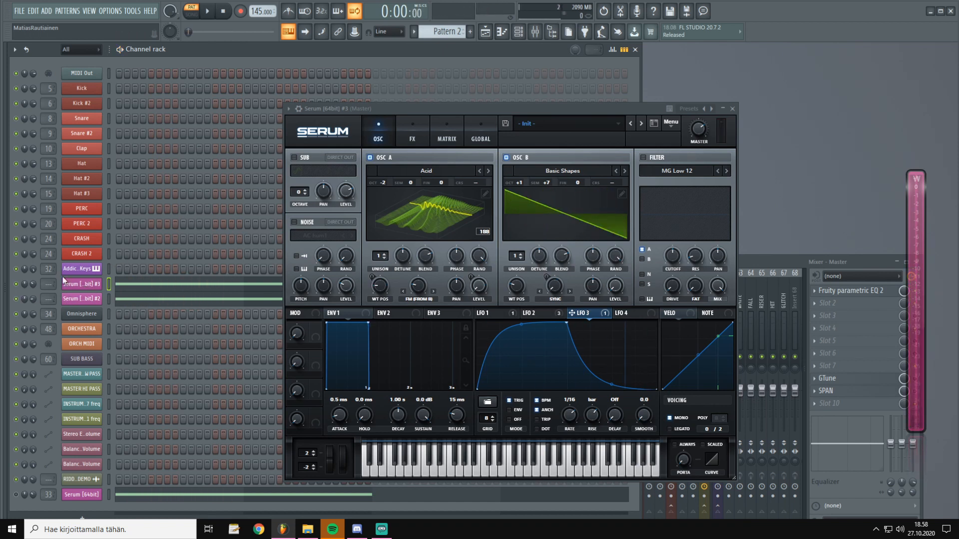
key("space")
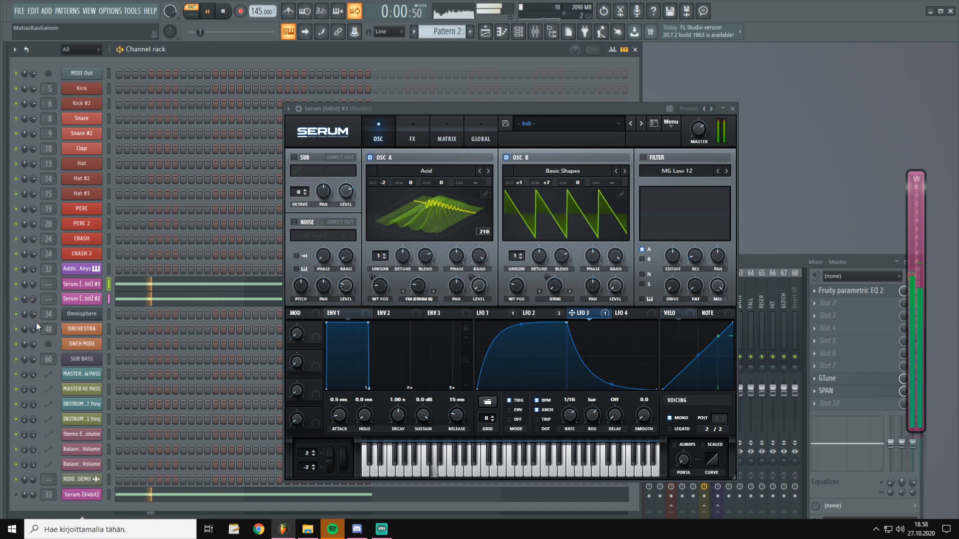
key("space")
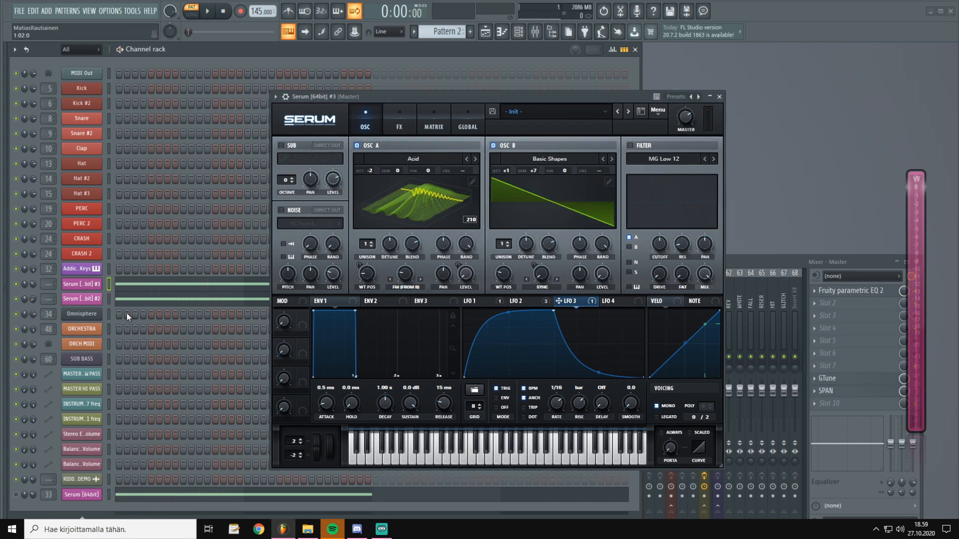